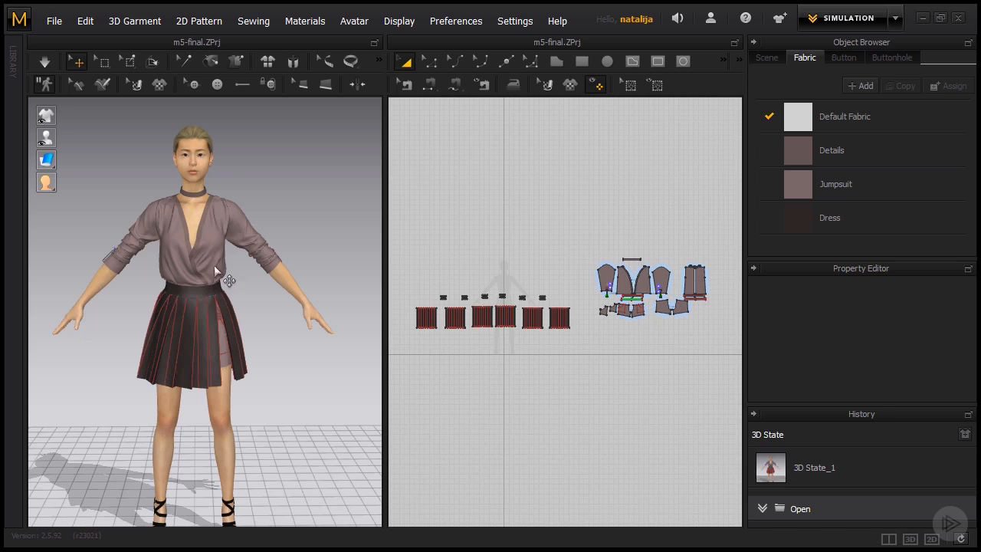
Place pins along the neckline trim on both sides of the blouse's V-neck.
{"action": "right_click_drag", "start_coordinate": [268, 302], "coordinate": [120, 306]}
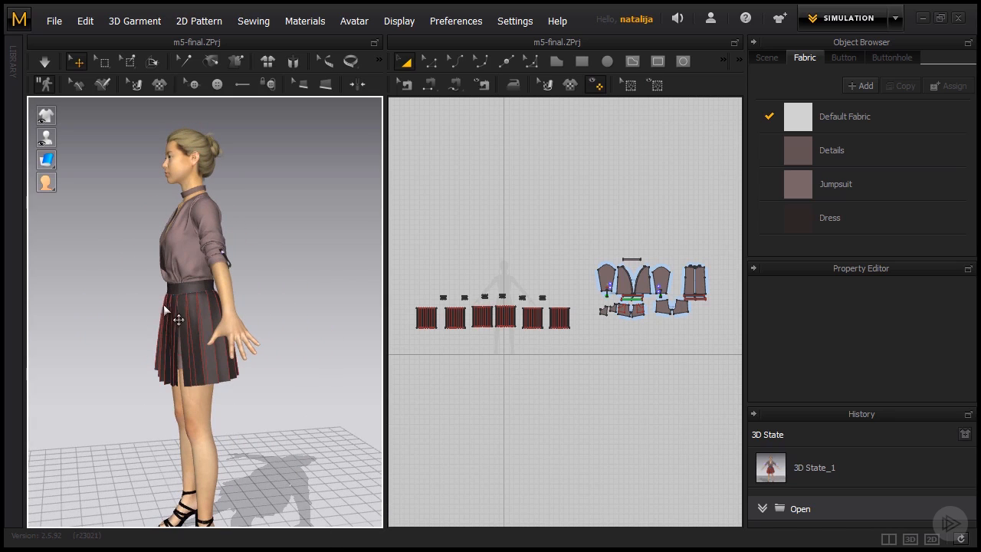
{"action": "right_click_drag", "start_coordinate": [265, 302], "coordinate": [376, 300]}
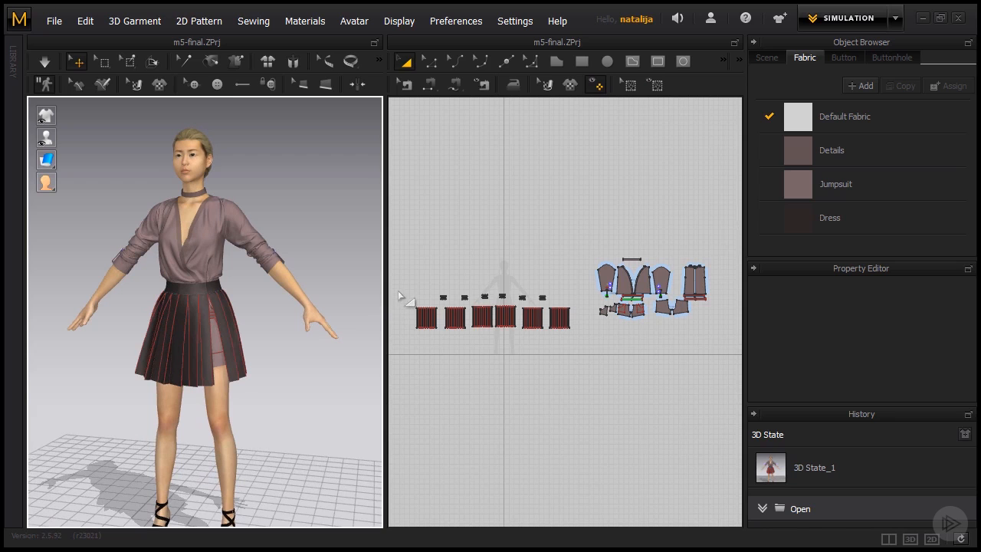
{"action": "right_click_drag", "start_coordinate": [248, 284], "coordinate": [281, 296]}
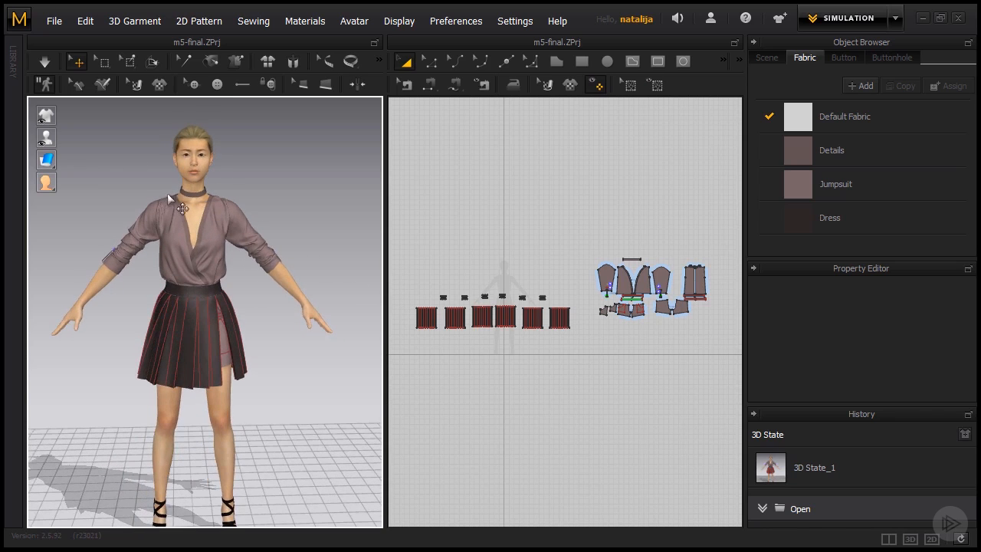
{"action": "scroll", "coordinate": [167, 194], "scroll_direction": "up", "scroll_amount": 3}
{"action": "middle_click_drag", "start_coordinate": [302, 203], "coordinate": [259, 295]}
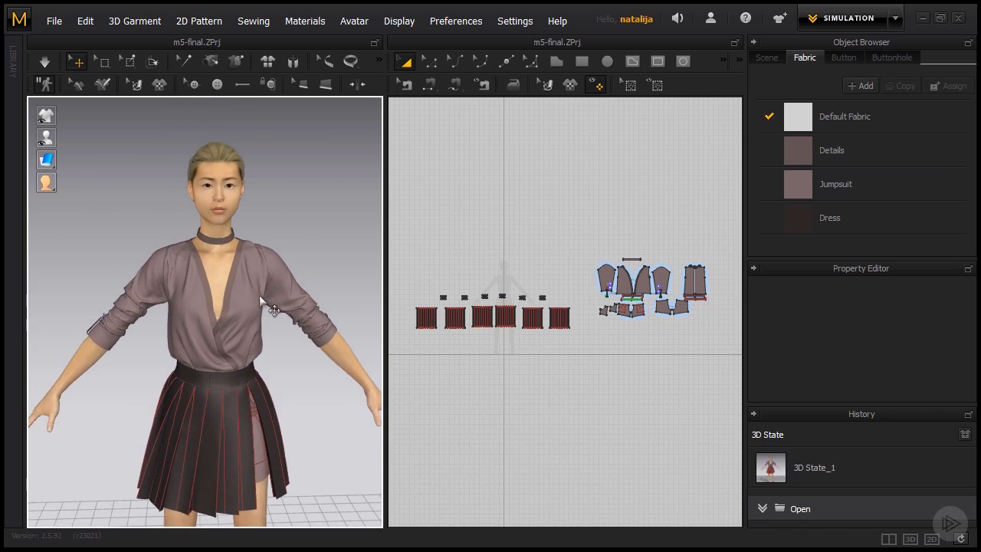
{"action": "scroll", "coordinate": [259, 295], "scroll_direction": "up", "scroll_amount": 2}
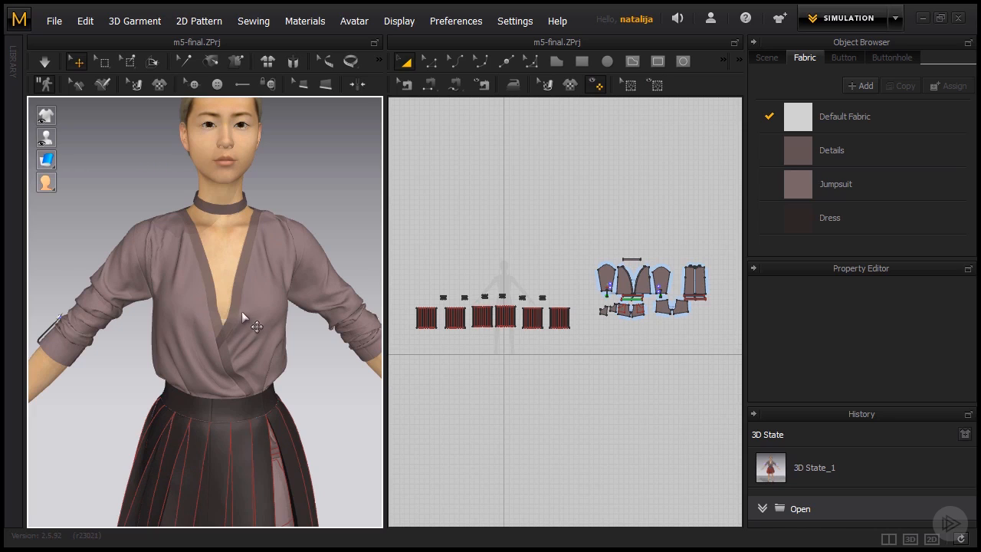
{"action": "middle_click_drag", "start_coordinate": [307, 346], "coordinate": [313, 358]}
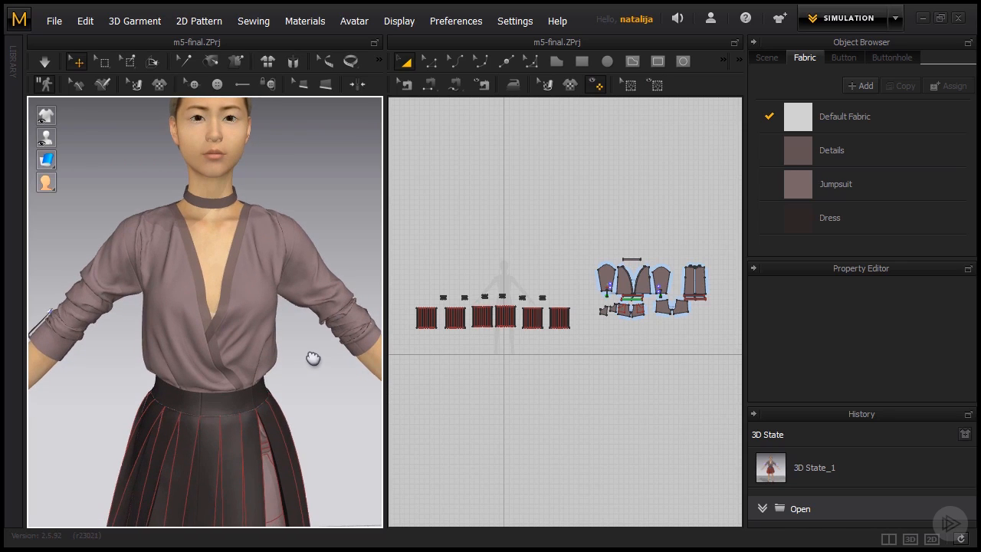
{"action": "left_click", "coordinate": [244, 227]}
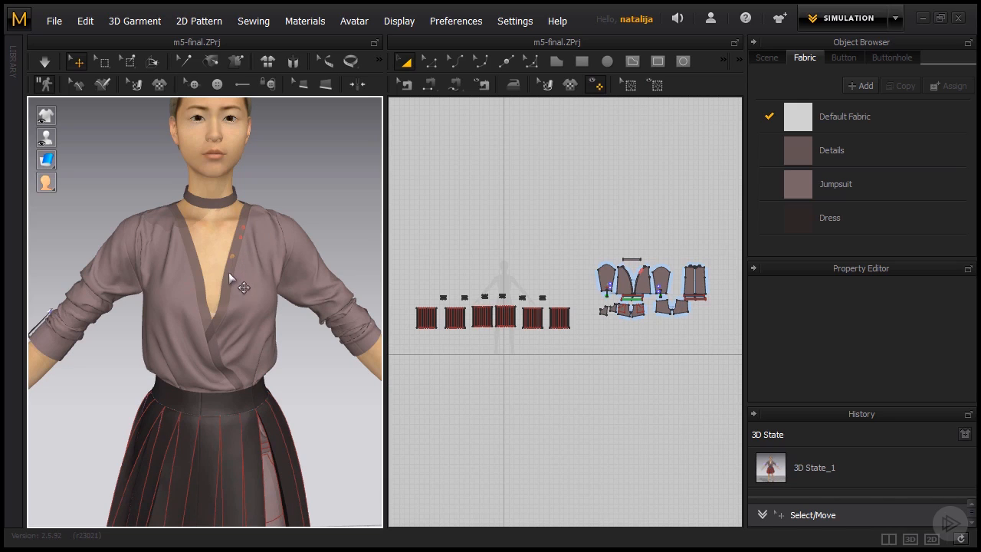
{"action": "left_click", "coordinate": [225, 305]}
Add pins at the lower part of the blouse front where the two neckline trims cross.
{"action": "scroll", "coordinate": [219, 339], "scroll_direction": "up", "scroll_amount": 5}
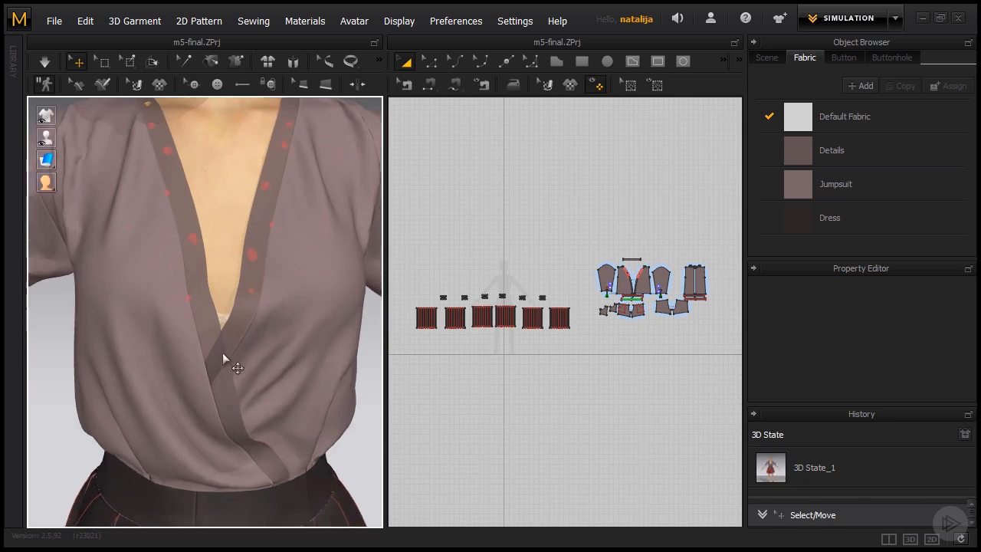
{"action": "scroll", "coordinate": [241, 360], "scroll_direction": "up", "scroll_amount": 1}
{"action": "right_click_drag", "start_coordinate": [281, 383], "coordinate": [208, 394]}
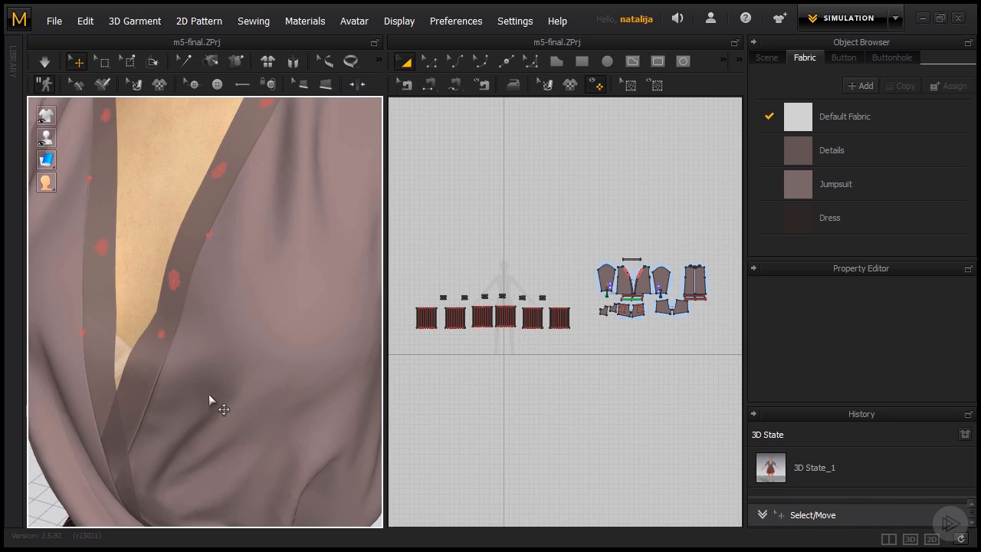
{"action": "scroll", "coordinate": [164, 349], "scroll_direction": "down", "scroll_amount": 5}
{"action": "right_click_drag", "start_coordinate": [164, 350], "coordinate": [230, 375]}
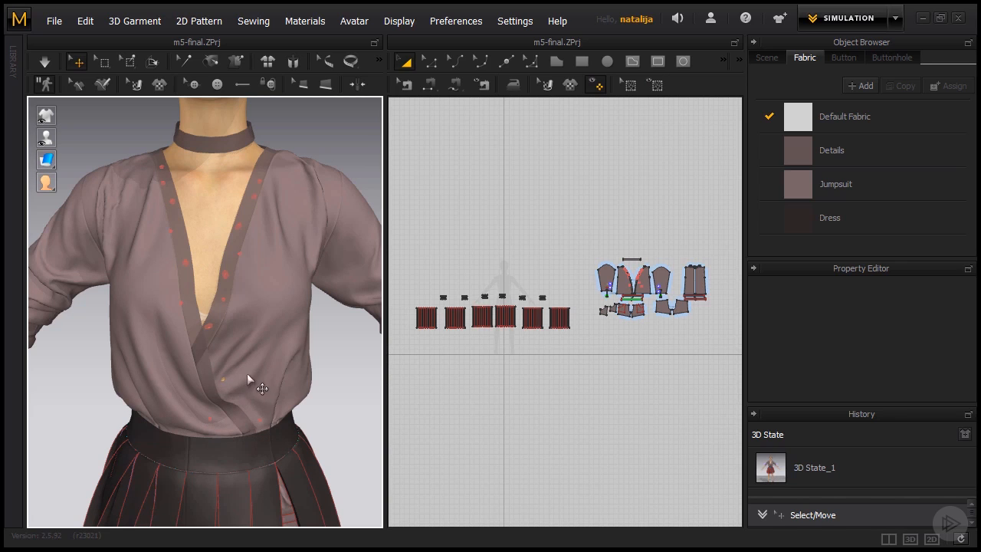
Pin the rolled-up cuffs of the blouse sleeves.
{"action": "scroll", "coordinate": [247, 373], "scroll_direction": "down", "scroll_amount": 3}
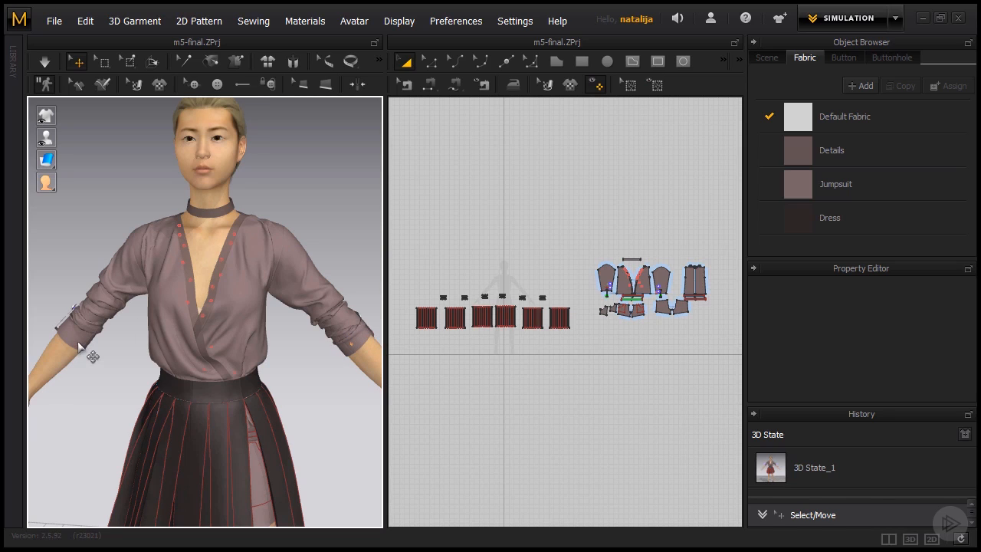
{"action": "right_click_drag", "start_coordinate": [342, 349], "coordinate": [211, 387]}
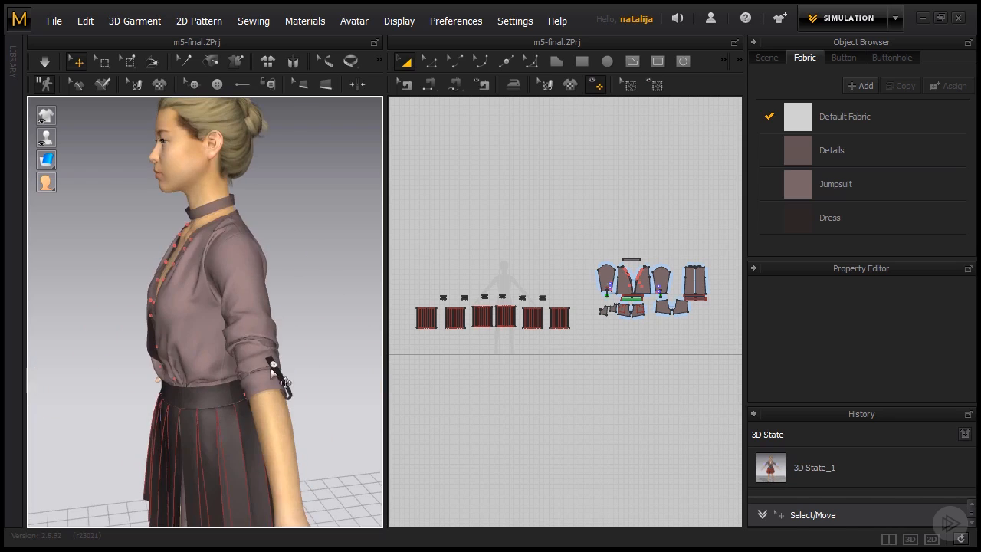
{"action": "scroll", "coordinate": [278, 367], "scroll_direction": "down", "scroll_amount": 1}
Pin the lower back of the blouse and the skirt's waistband at back and front.
{"action": "right_click_drag", "start_coordinate": [299, 365], "coordinate": [152, 376]}
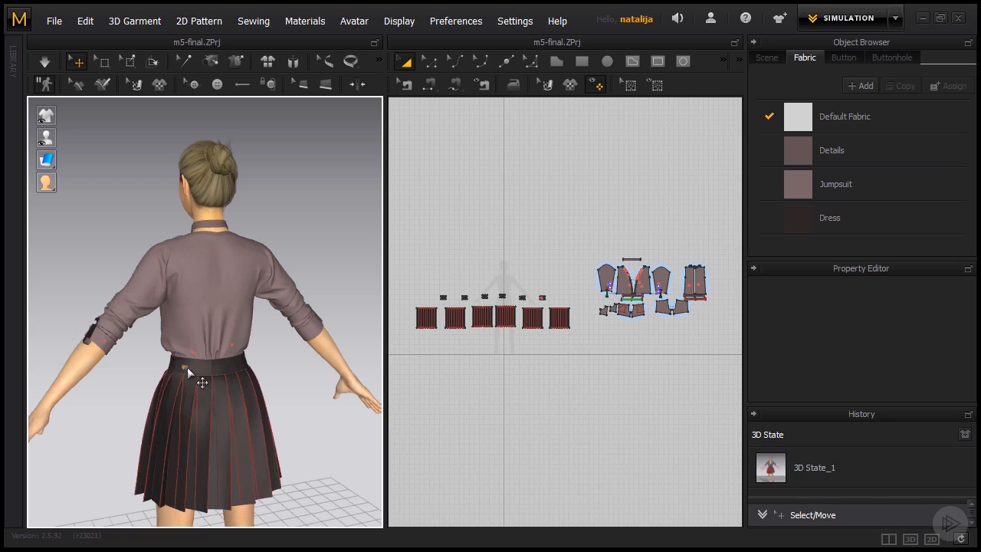
{"action": "right_click_drag", "start_coordinate": [236, 365], "coordinate": [568, 421]}
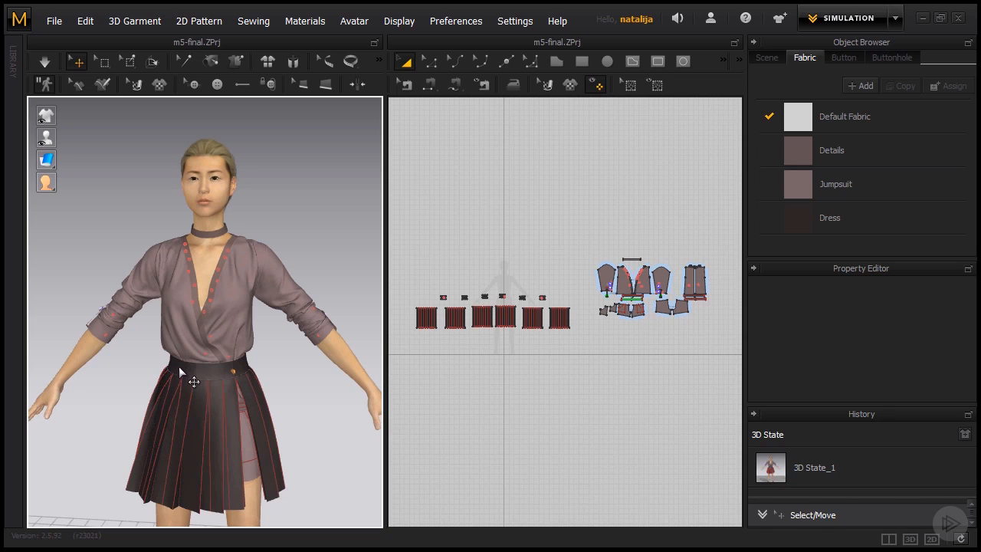
{"action": "right_click_drag", "start_coordinate": [178, 366], "coordinate": [166, 411]}
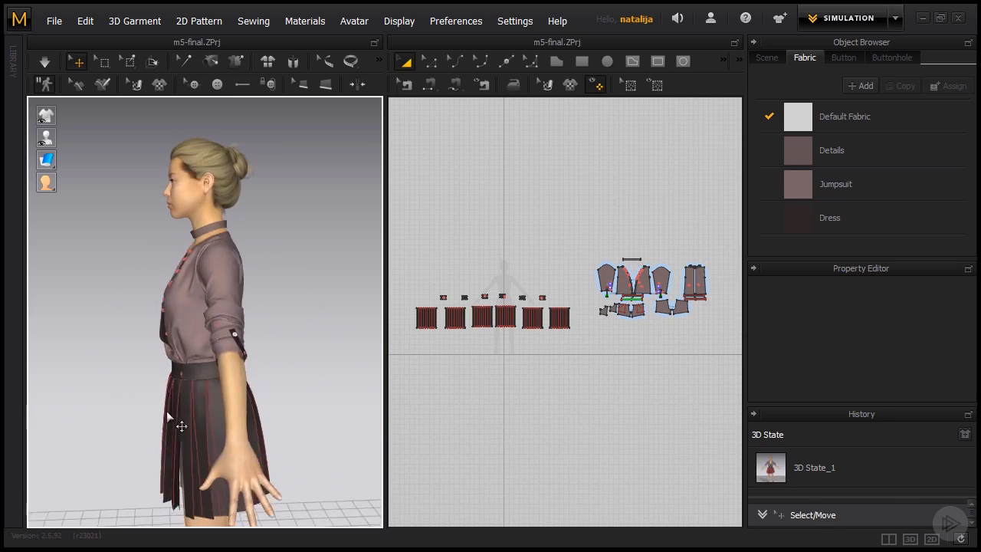
Pin the buttoned tab on the avatar's left sleeve at two points below the button.
{"action": "scroll", "coordinate": [289, 345], "scroll_direction": "up", "scroll_amount": 5}
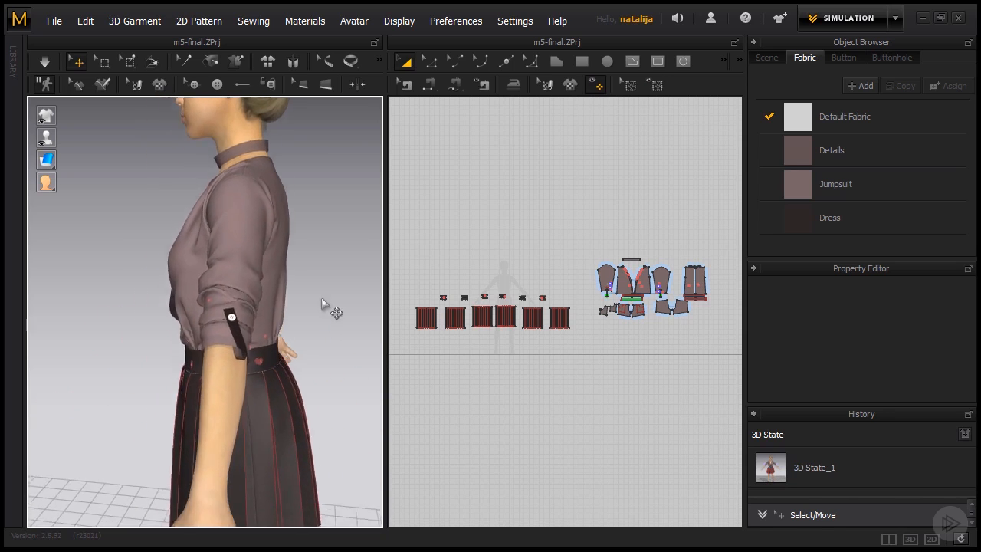
{"action": "scroll", "coordinate": [287, 304], "scroll_direction": "up", "scroll_amount": 3}
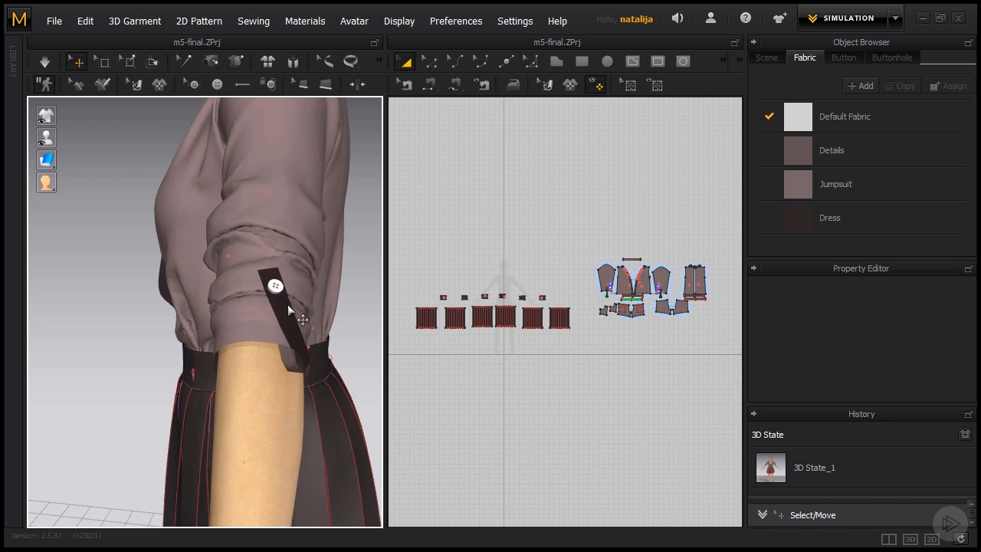
{"action": "left_click", "coordinate": [296, 337]}
{"action": "left_click", "coordinate": [280, 304]}
Pin the buttoned tab on the avatar's right sleeve near its lower end and below the button.
{"action": "scroll", "coordinate": [271, 340], "scroll_direction": "down", "scroll_amount": 4}
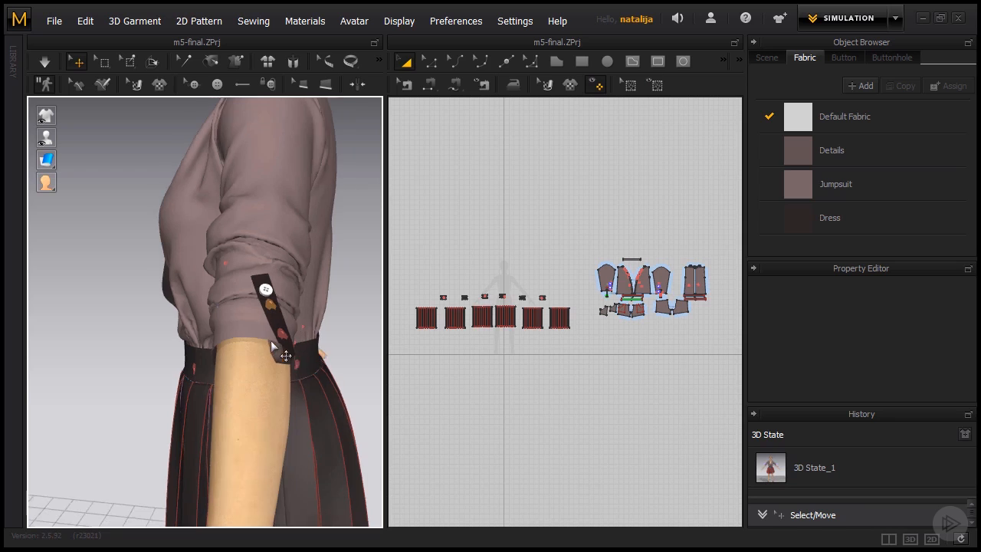
{"action": "right_click_drag", "start_coordinate": [274, 340], "coordinate": [300, 381]}
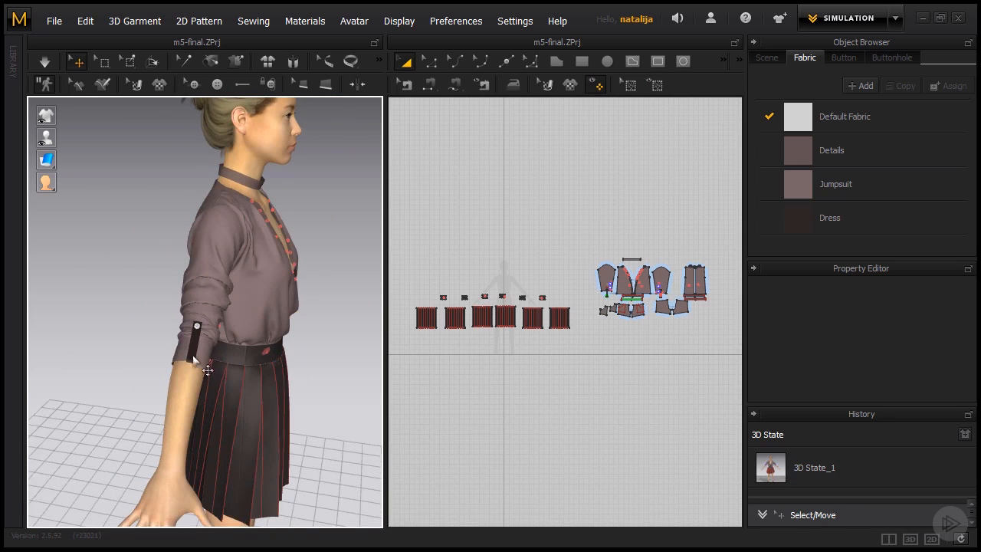
{"action": "scroll", "coordinate": [188, 364], "scroll_direction": "up", "scroll_amount": 5}
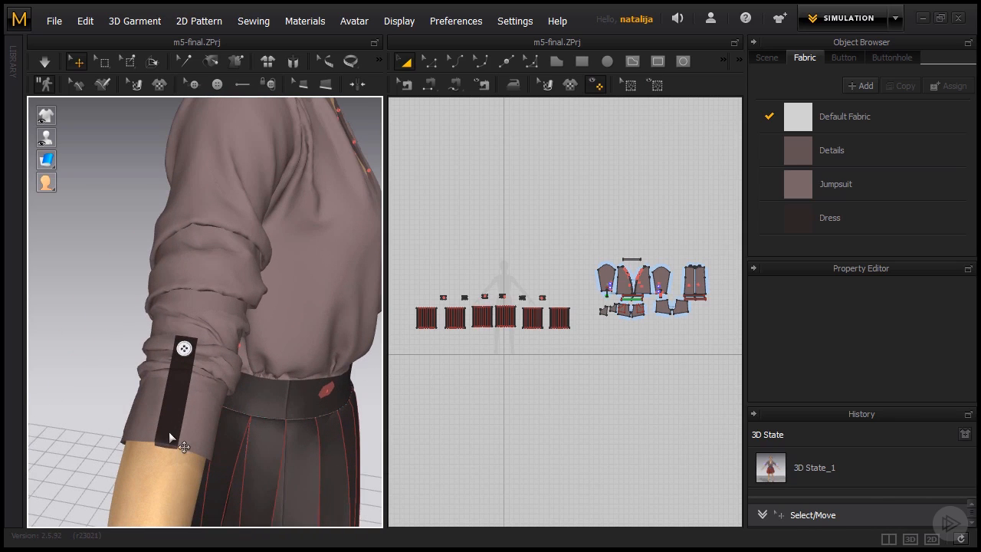
{"action": "left_click", "coordinate": [169, 434]}
{"action": "left_click", "coordinate": [178, 379]}
{"action": "scroll", "coordinate": [156, 331], "scroll_direction": "down", "scroll_amount": 5}
{"action": "right_click_drag", "start_coordinate": [157, 331], "coordinate": [156, 377]}
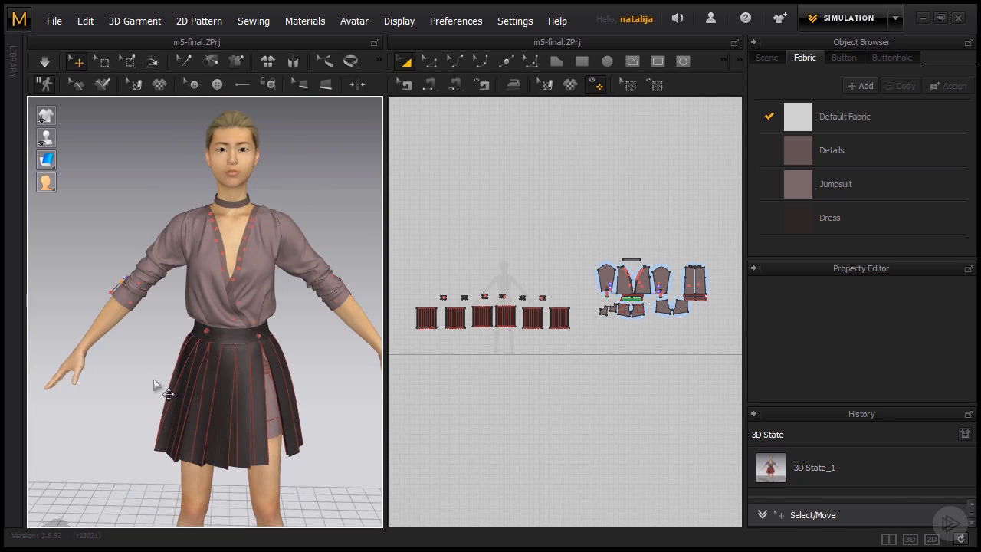
Select a pin at the top of the neckline trim and attach all pins to the avatar.
{"action": "left_click", "coordinate": [240, 264]}
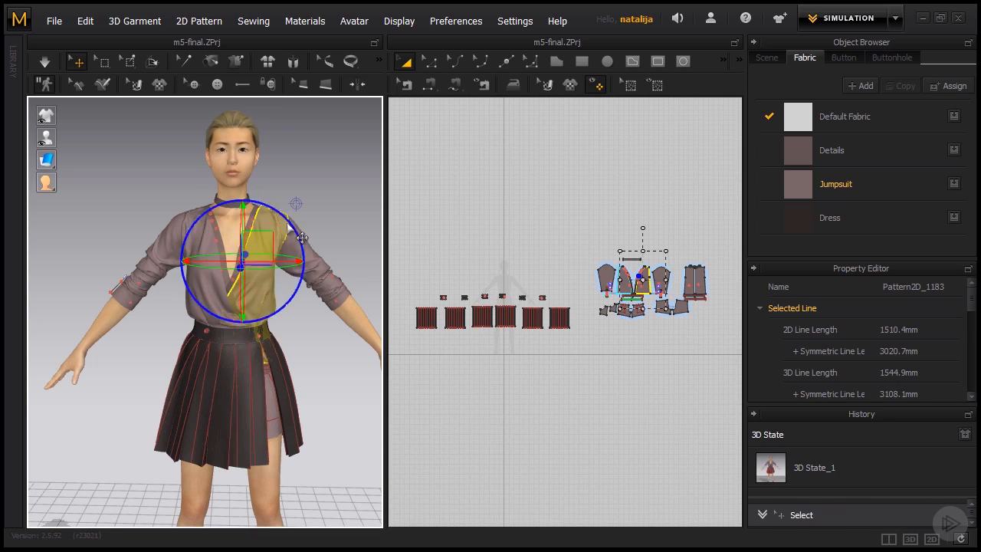
{"action": "scroll", "coordinate": [140, 310], "scroll_direction": "up", "scroll_amount": 5}
{"action": "scroll", "coordinate": [137, 291], "scroll_direction": "down", "scroll_amount": 3}
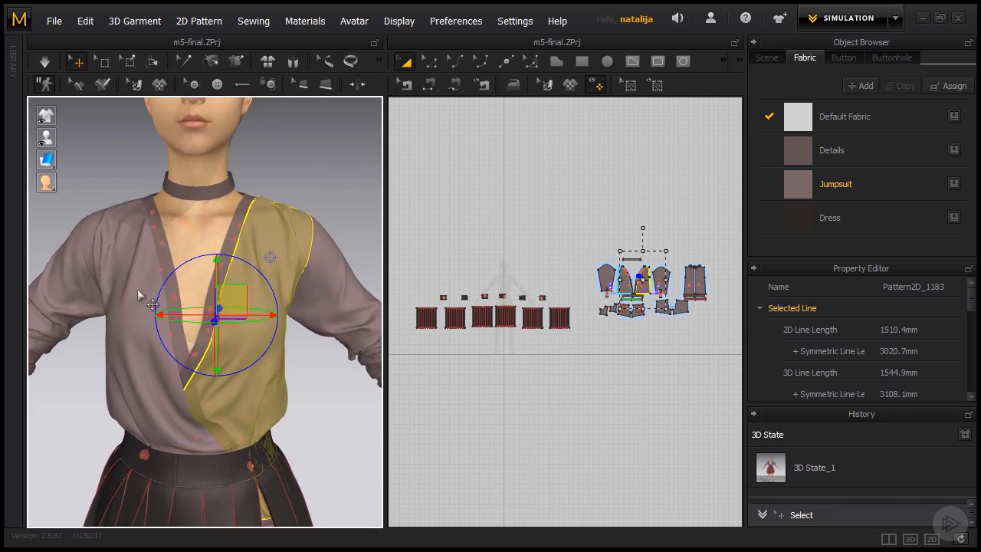
{"action": "left_click", "coordinate": [129, 178]}
{"action": "left_click", "coordinate": [152, 212]}
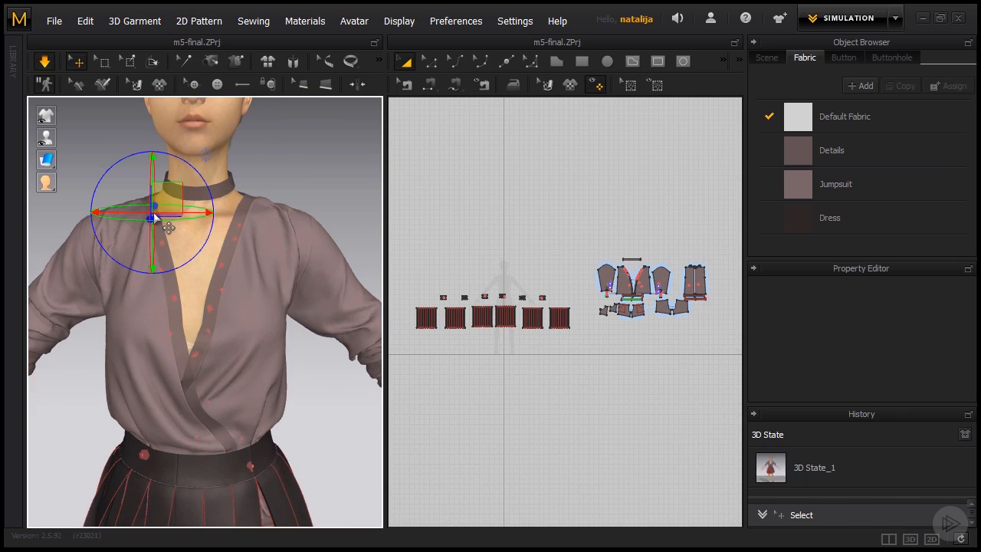
{"action": "right_click", "coordinate": [154, 217]}
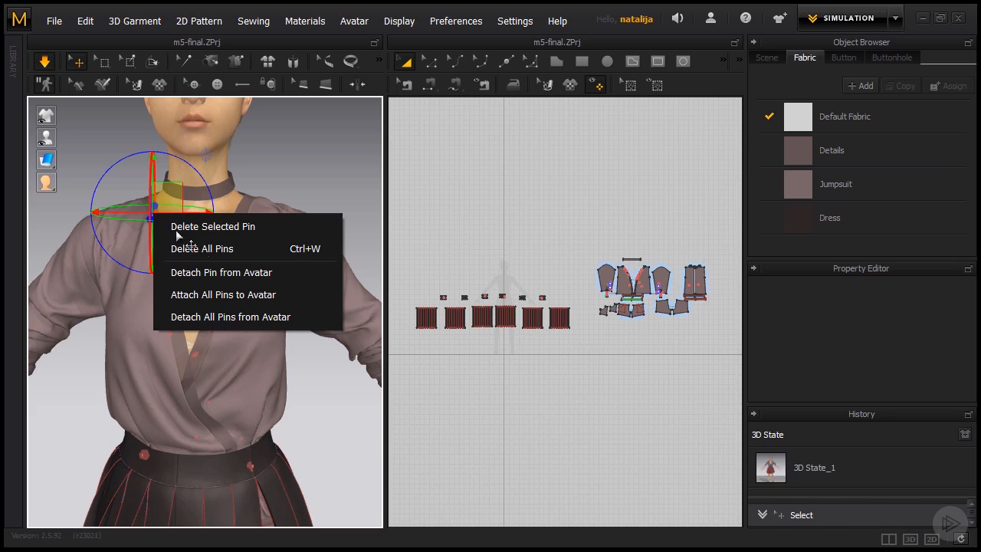
{"action": "left_click", "coordinate": [238, 296]}
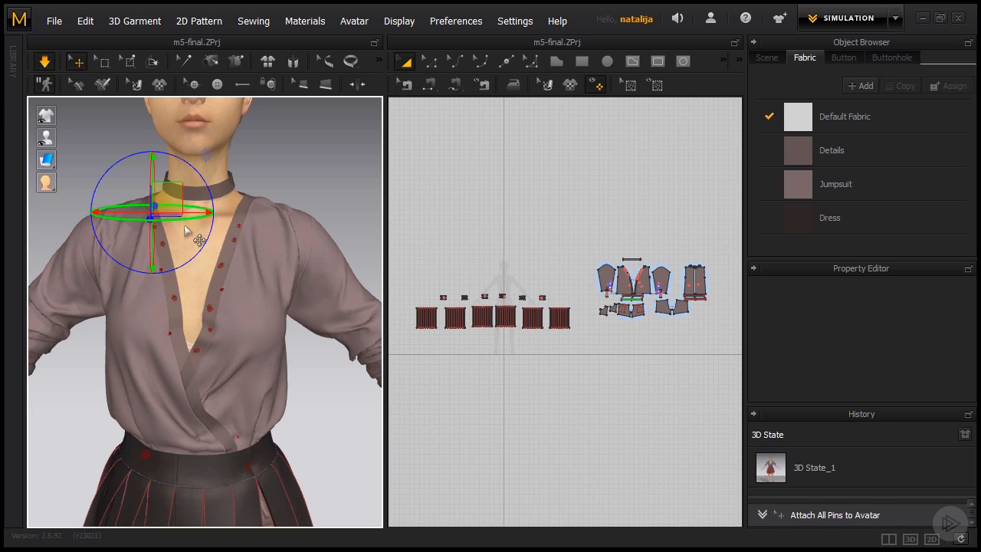
Set the friction coefficient to 59 for the Details fabric and to 63 for the Jumpsuit fabric.
{"action": "scroll", "coordinate": [314, 400], "scroll_direction": "down", "scroll_amount": 2}
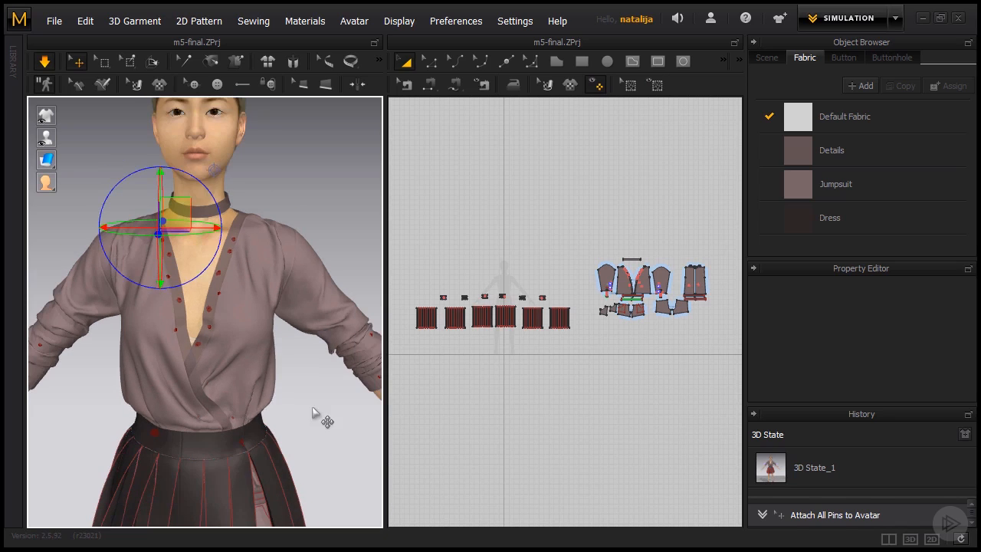
{"action": "middle_click_drag", "start_coordinate": [311, 412], "coordinate": [314, 380]}
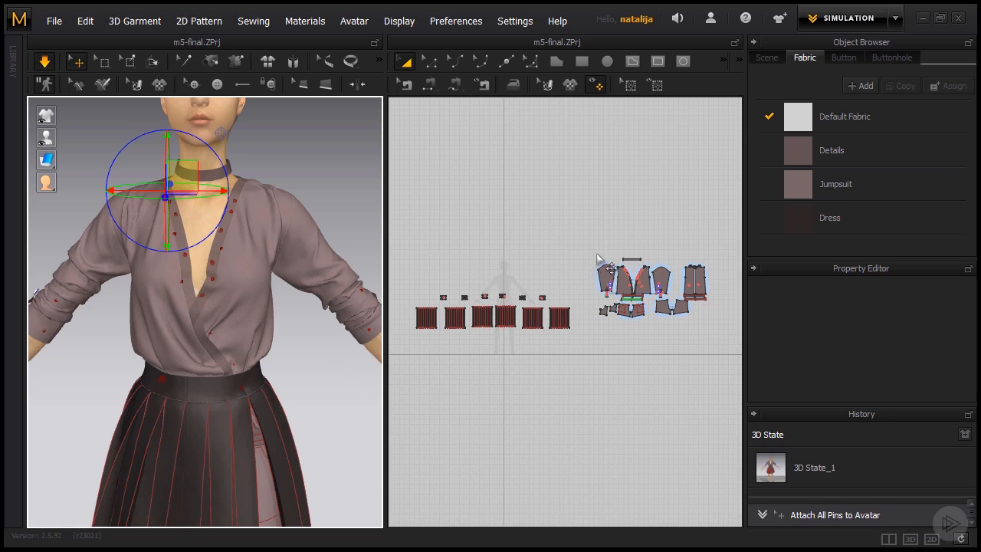
{"action": "left_click", "coordinate": [841, 123]}
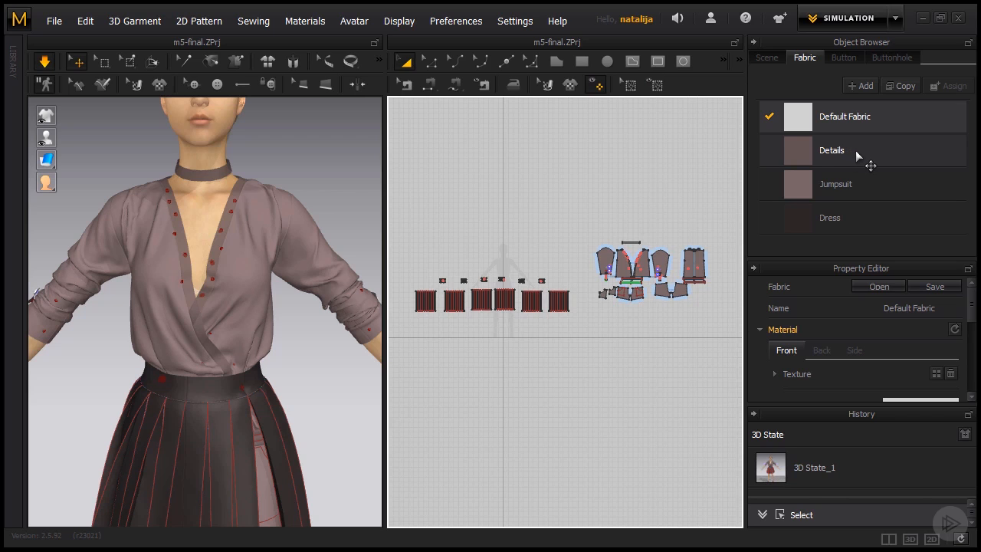
{"action": "left_click", "coordinate": [857, 151]}
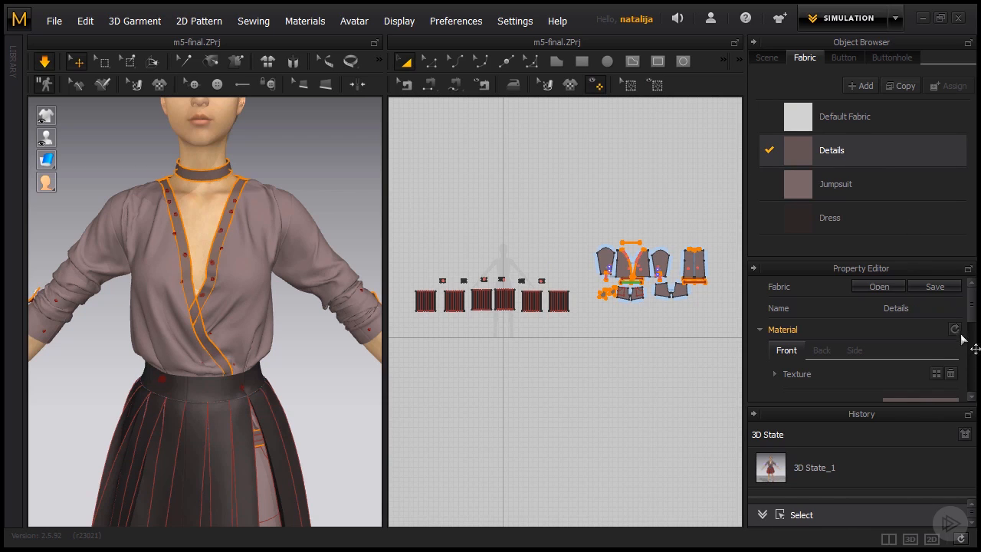
{"action": "left_click_drag", "start_coordinate": [971, 314], "coordinate": [971, 381]}
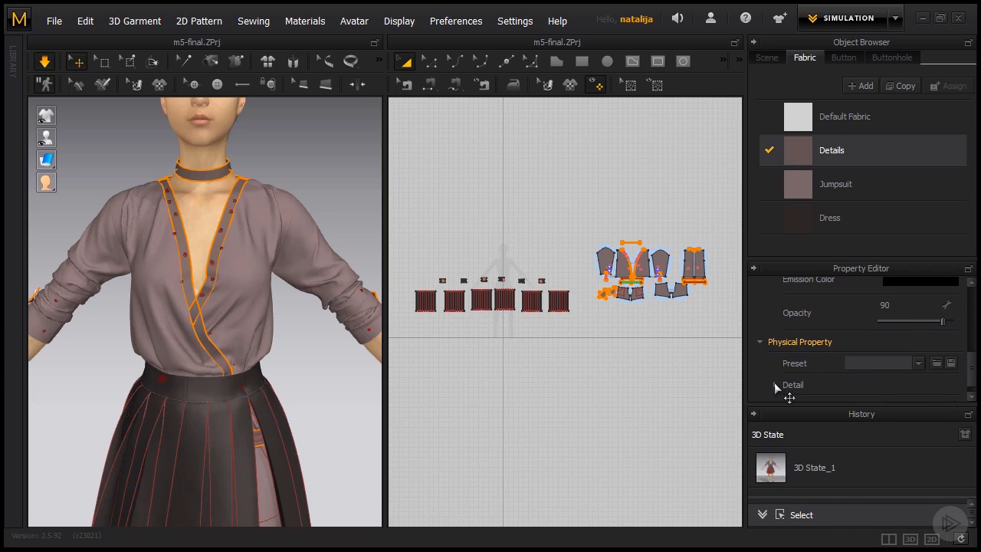
{"action": "left_click", "coordinate": [828, 391]}
{"action": "left_click_drag", "start_coordinate": [974, 326], "coordinate": [974, 389]}
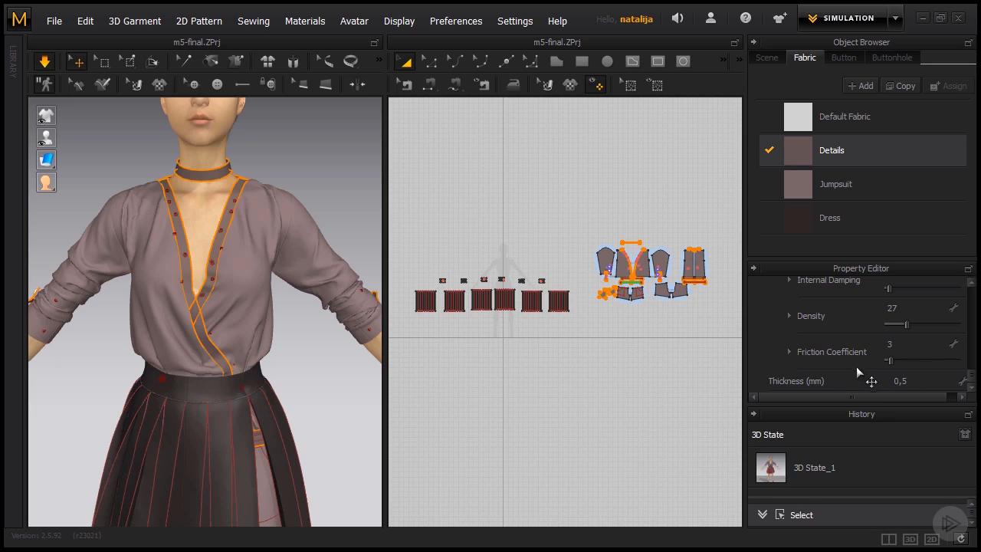
{"action": "left_click_drag", "start_coordinate": [891, 361], "coordinate": [931, 362]}
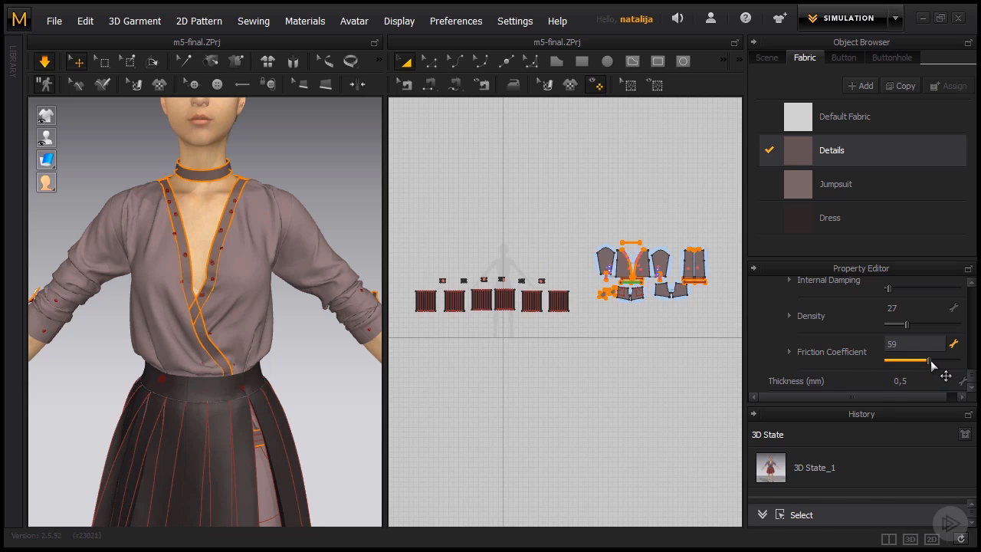
{"action": "left_click", "coordinate": [848, 193]}
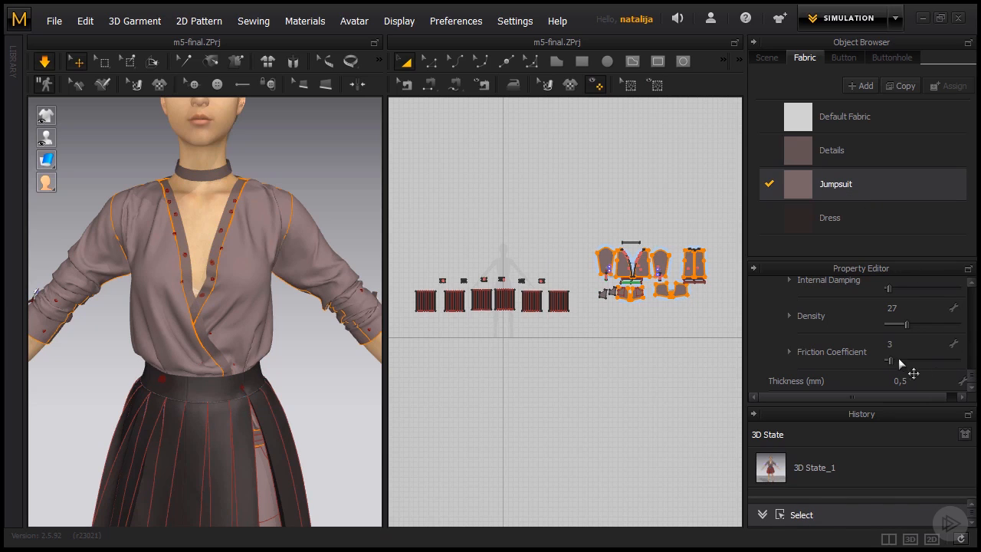
{"action": "left_click_drag", "start_coordinate": [900, 361], "coordinate": [932, 361]}
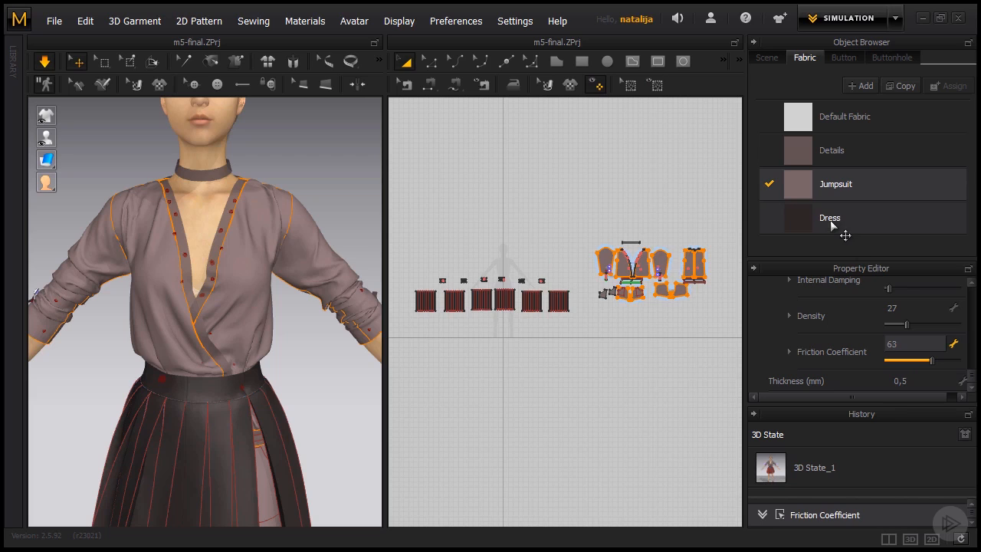
Raise the friction coefficient of the Dress fabric.
{"action": "left_click", "coordinate": [832, 222]}
{"action": "left_click_drag", "start_coordinate": [892, 361], "coordinate": [973, 294]}
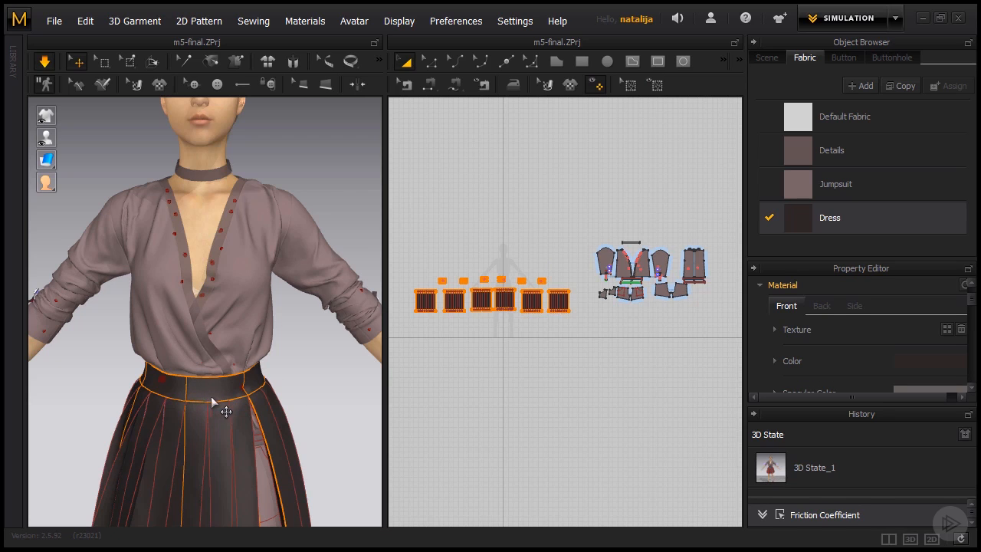
Add a new fabric and name it Waist.
{"action": "left_click", "coordinate": [861, 85]}
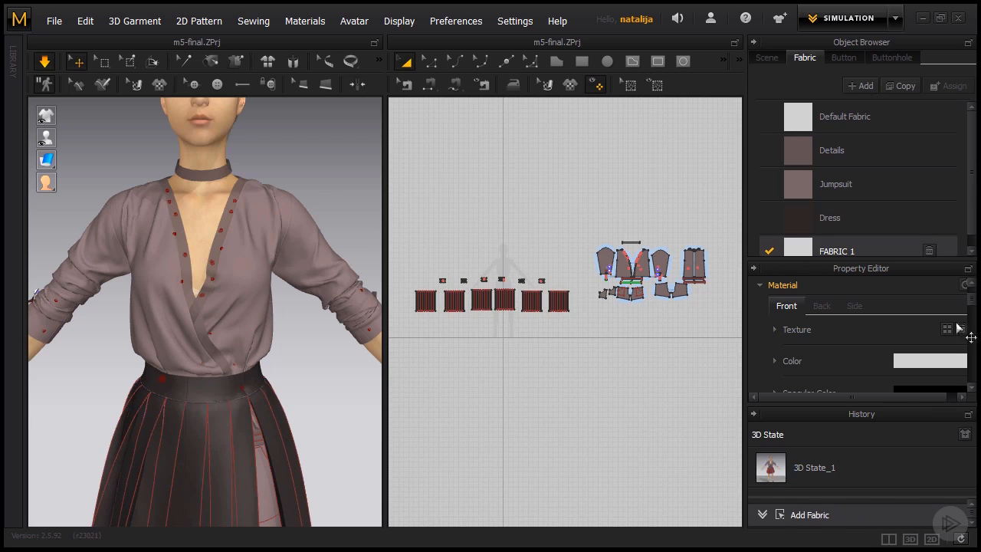
{"action": "scroll", "coordinate": [976, 303], "scroll_direction": "up", "scroll_amount": 2}
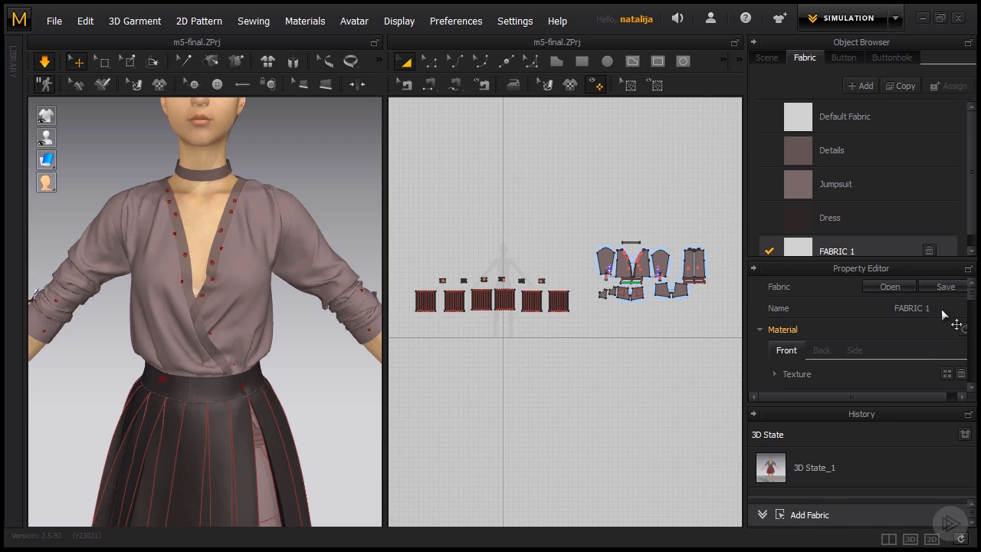
{"action": "left_click", "coordinate": [943, 309]}
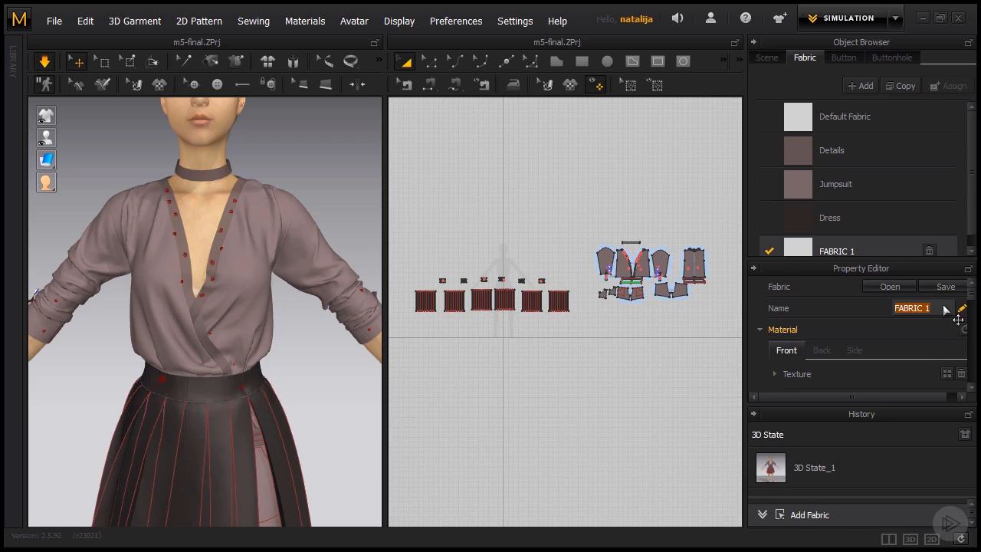
{"action": "type", "text": "Waist"}
{"action": "key", "text": "Return"}
Apply the S_Full_Grain_Leather physical property preset to the Waist fabric.
{"action": "scroll", "coordinate": [974, 322], "scroll_direction": "down", "scroll_amount": 5}
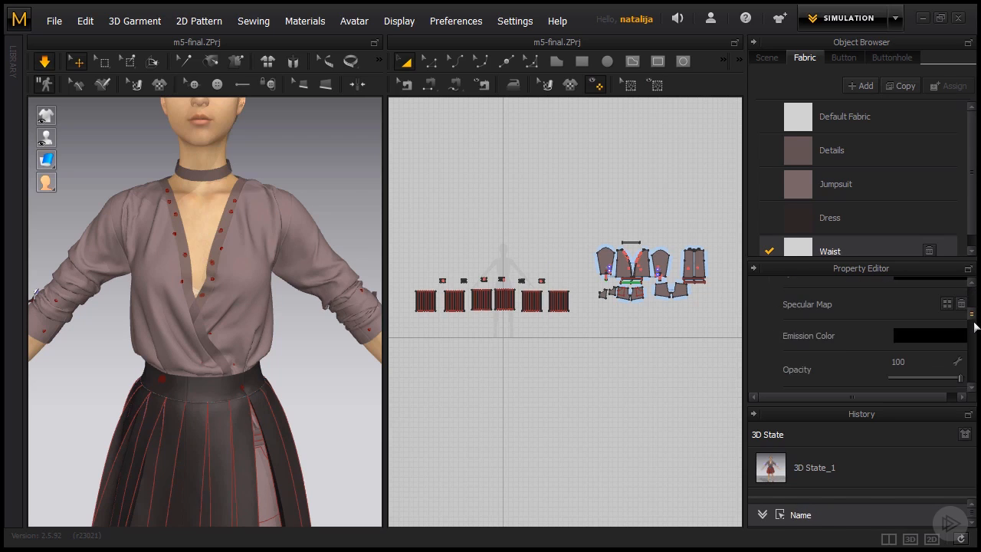
{"action": "left_click_drag", "start_coordinate": [972, 325], "coordinate": [972, 353]}
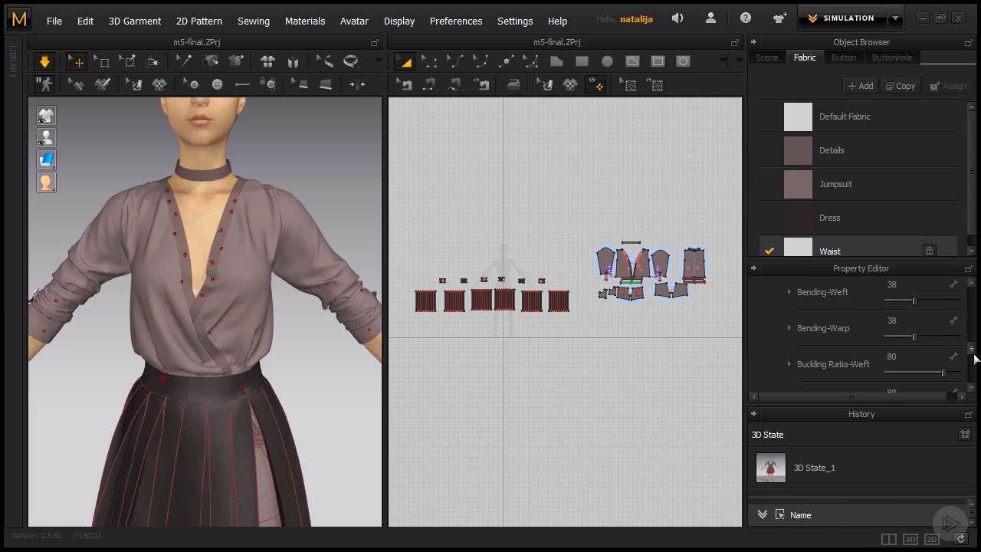
{"action": "scroll", "coordinate": [976, 358], "scroll_direction": "down", "scroll_amount": 3}
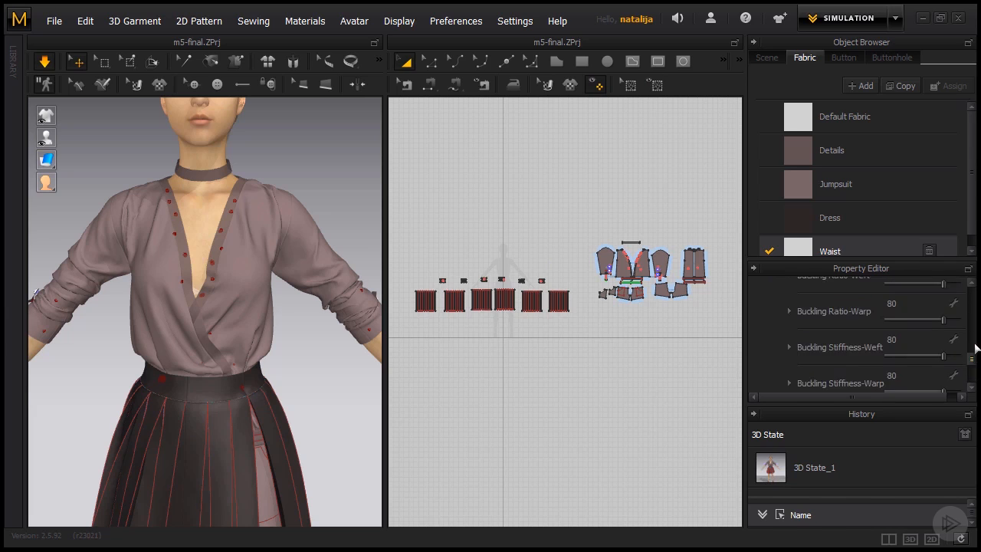
{"action": "scroll", "coordinate": [976, 348], "scroll_direction": "up", "scroll_amount": 5}
{"action": "left_click", "coordinate": [923, 336]}
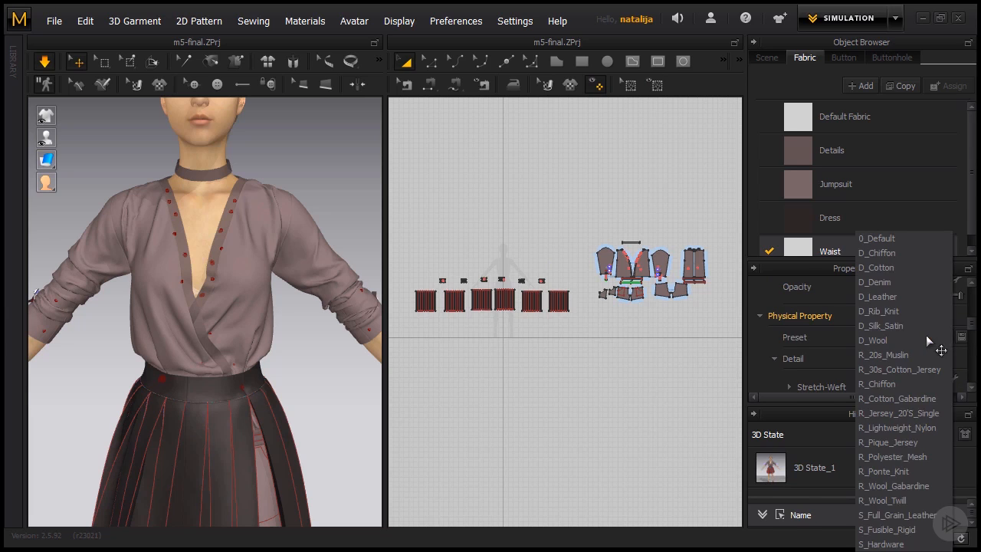
{"action": "left_click", "coordinate": [890, 515]}
Select the small waistband pattern pieces above the skirt panels and assign the Waist fabric to them.
{"action": "left_click_drag", "start_coordinate": [563, 259], "coordinate": [427, 286]}
{"action": "scroll", "coordinate": [487, 271], "scroll_direction": "up", "scroll_amount": 4}
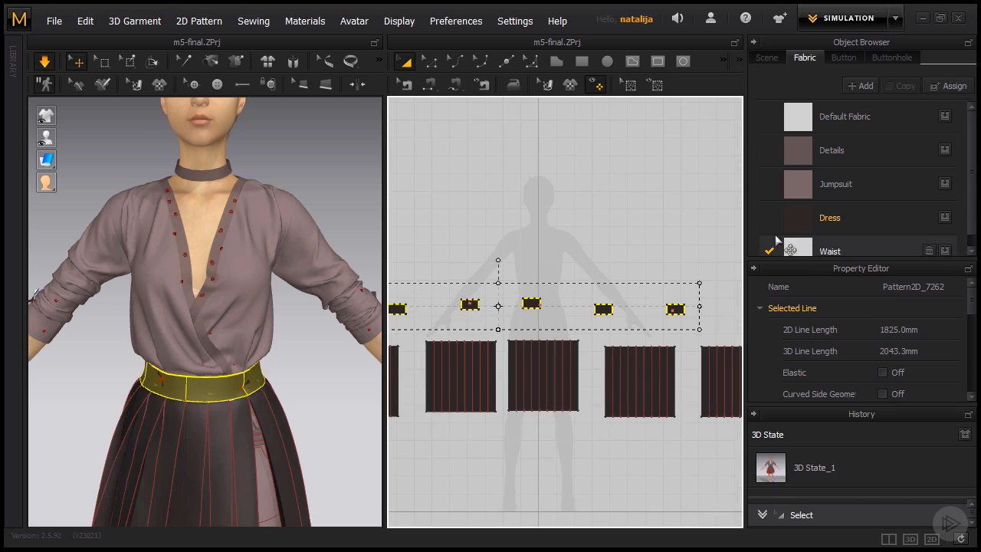
{"action": "left_click_drag", "start_coordinate": [779, 242], "coordinate": [606, 310]}
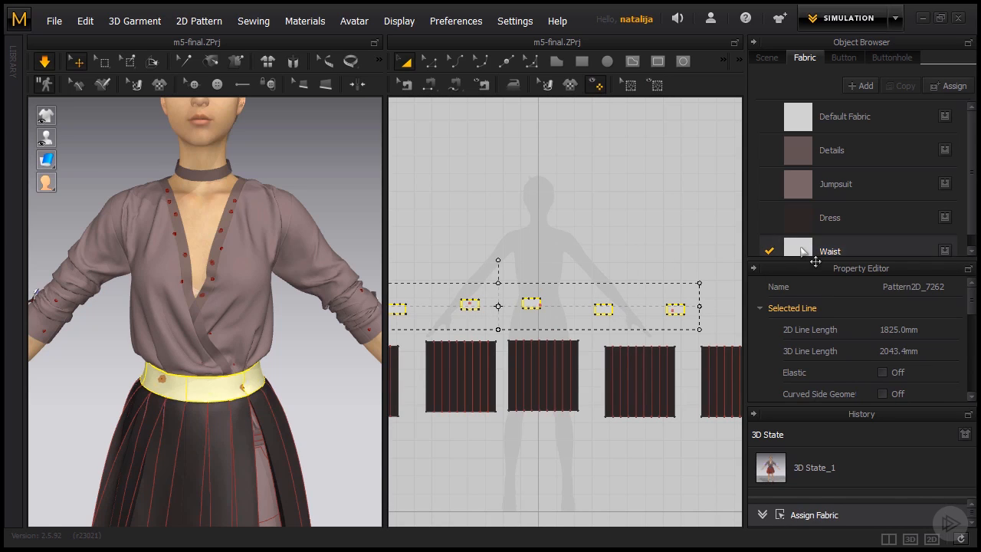
Change the Waist fabric's color to the dark grey 262424.
{"action": "left_click", "coordinate": [815, 257]}
{"action": "scroll", "coordinate": [979, 311], "scroll_direction": "up", "scroll_amount": 1}
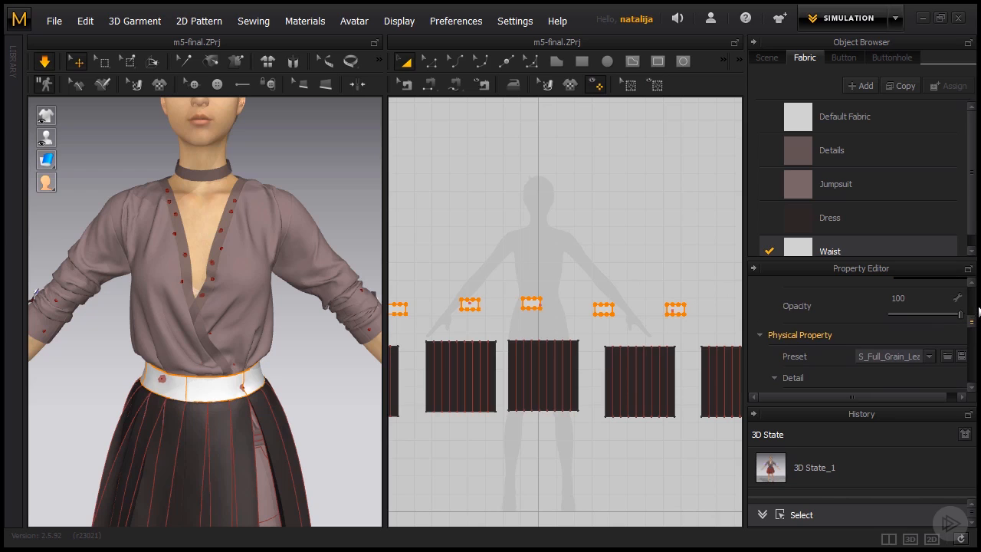
{"action": "scroll", "coordinate": [979, 311], "scroll_direction": "up", "scroll_amount": 3}
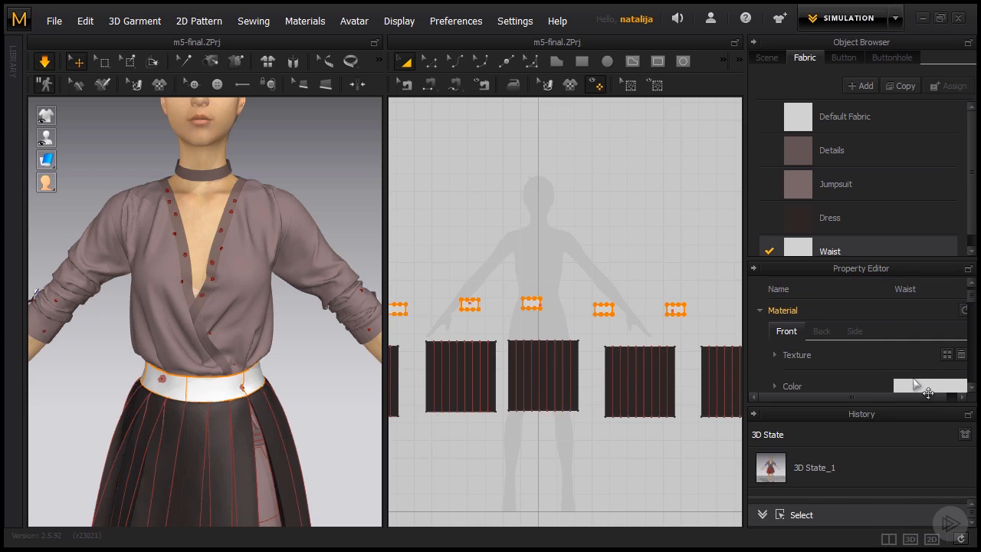
{"action": "left_click", "coordinate": [901, 385]}
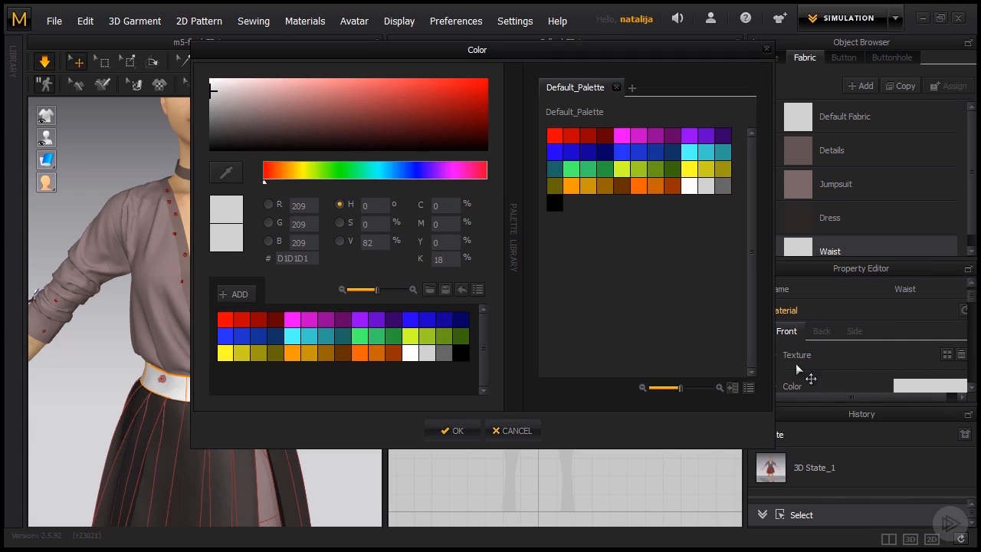
{"action": "left_click", "coordinate": [225, 139]}
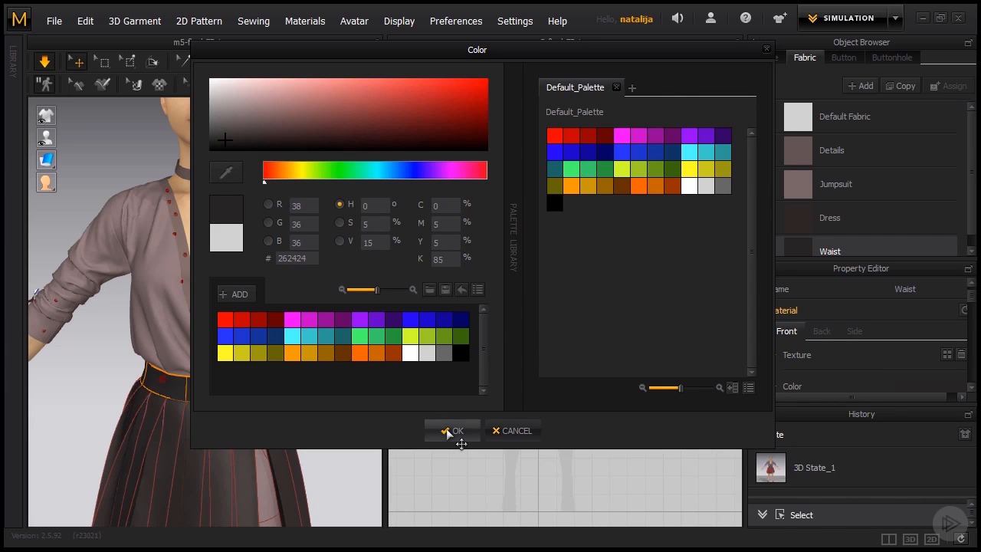
{"action": "left_click", "coordinate": [453, 430]}
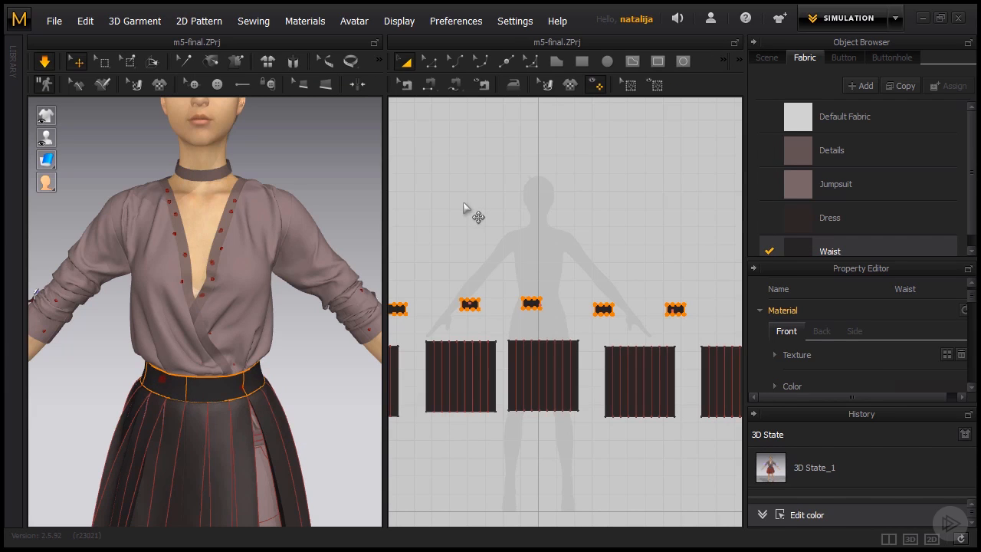
Select all garment pattern pieces, change their additional collision thickness, and clear the selection.
{"action": "left_click", "coordinate": [463, 202]}
{"action": "scroll", "coordinate": [463, 202], "scroll_direction": "down", "scroll_amount": 5}
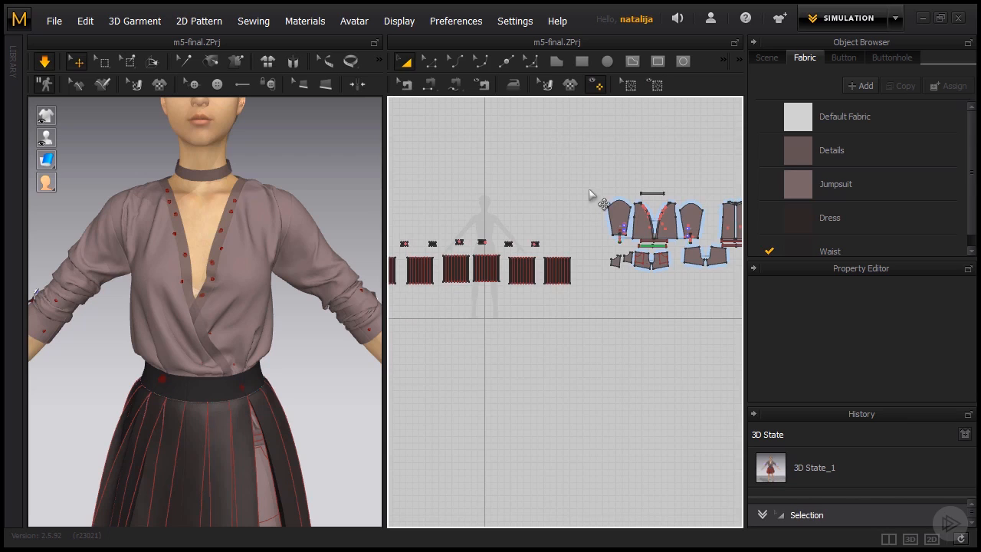
{"action": "scroll", "coordinate": [590, 195], "scroll_direction": "down", "scroll_amount": 2}
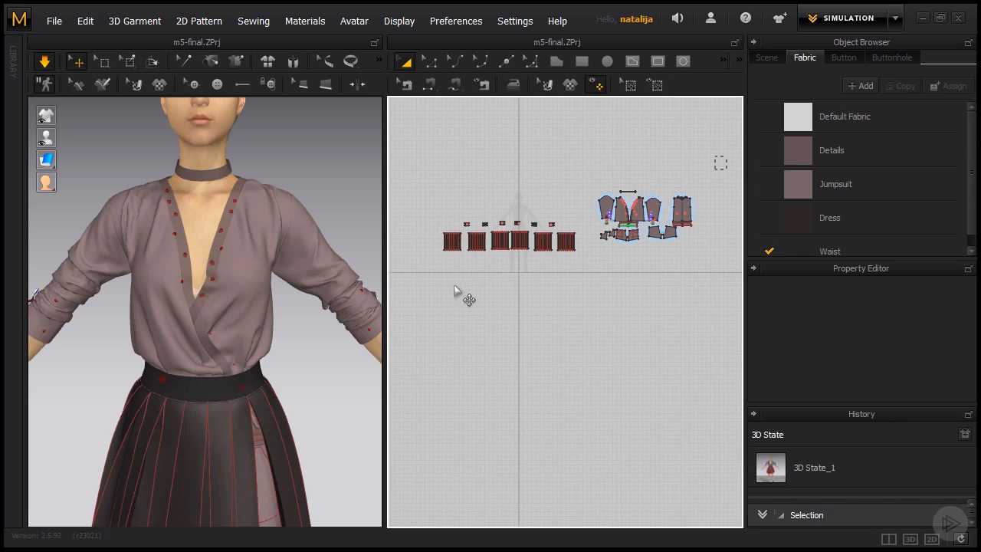
{"action": "left_click_drag", "start_coordinate": [433, 288], "coordinate": [433, 287]}
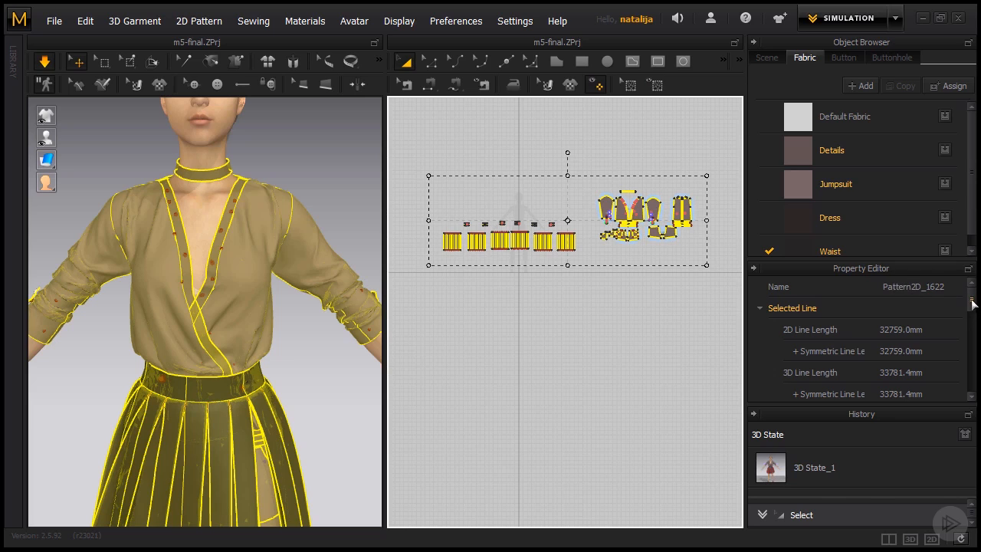
{"action": "left_click_drag", "start_coordinate": [973, 306], "coordinate": [974, 352]}
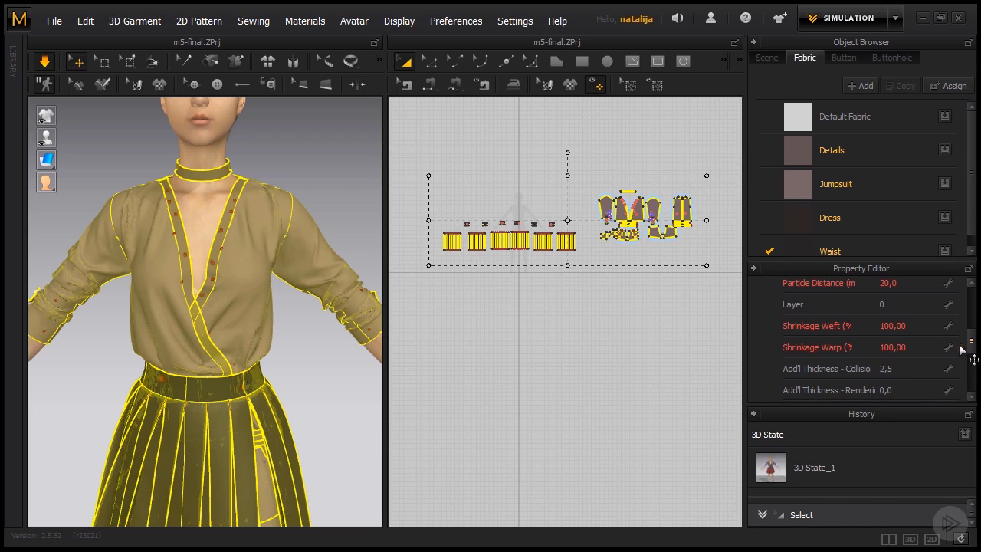
{"action": "left_click", "coordinate": [906, 368]}
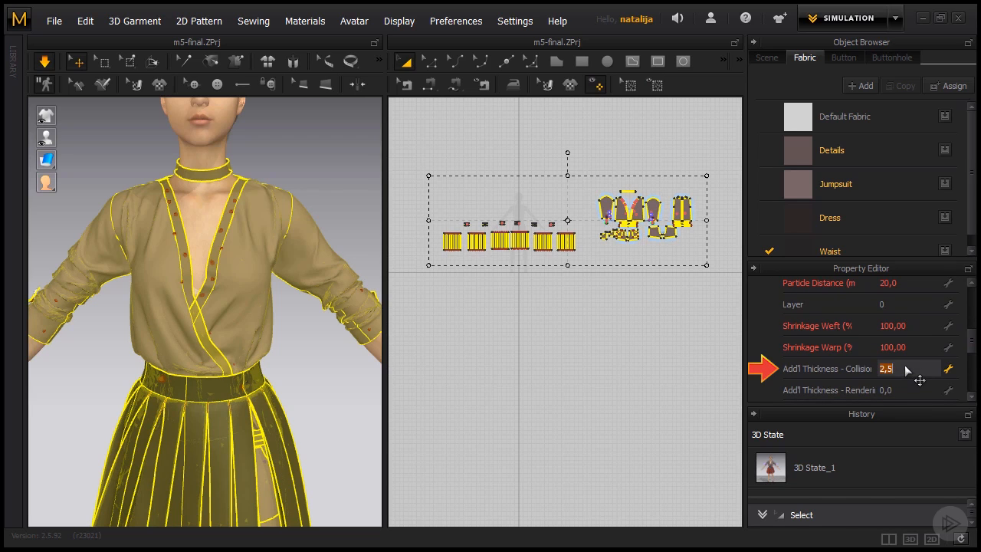
{"action": "key", "text": "Return"}
{"action": "scroll", "coordinate": [906, 370], "scroll_direction": "down", "scroll_amount": 3}
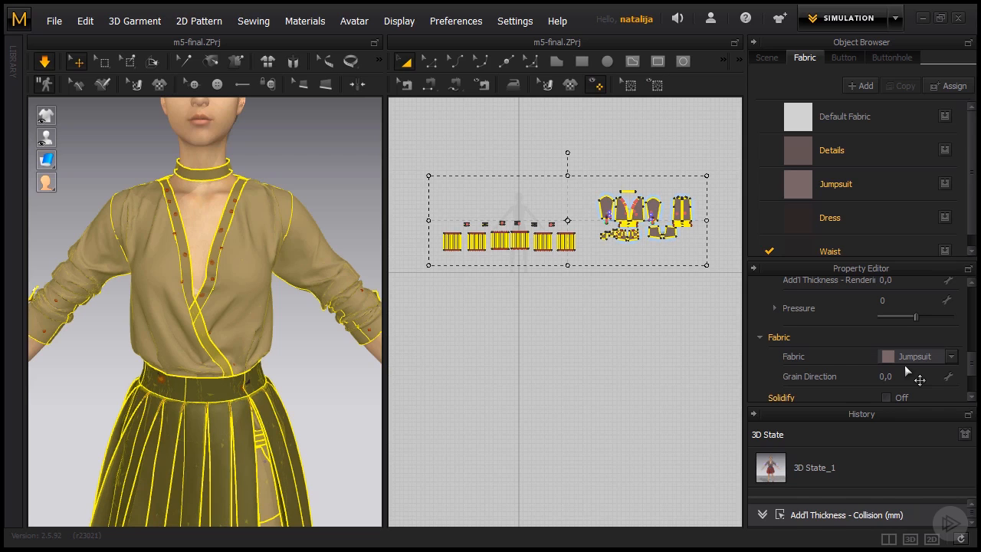
{"action": "left_click", "coordinate": [323, 376]}
Switch the workspace from Simulation to Animation mode.
{"action": "scroll", "coordinate": [323, 376], "scroll_direction": "down", "scroll_amount": 5}
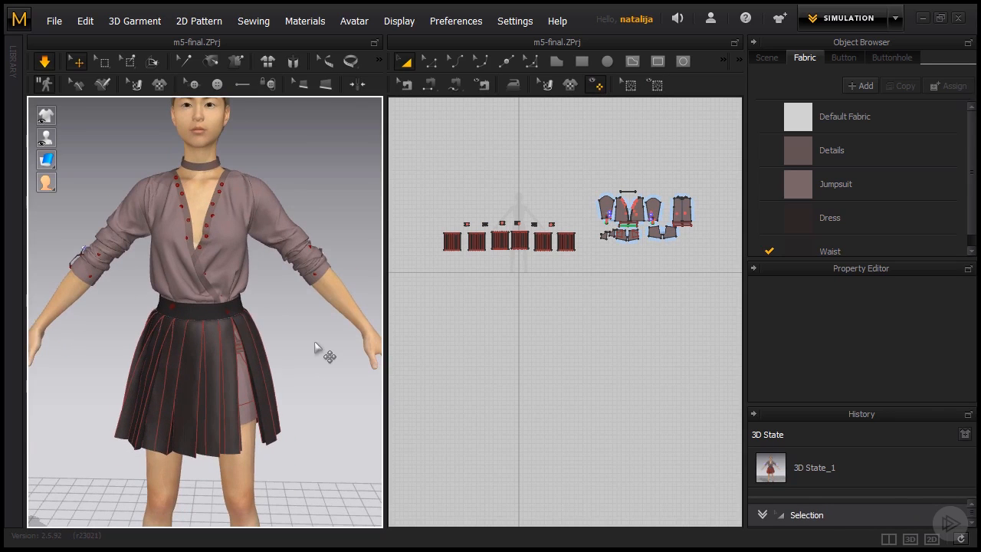
{"action": "right_click_drag", "start_coordinate": [269, 393], "coordinate": [107, 376]}
{"action": "right_click_drag", "start_coordinate": [286, 352], "coordinate": [142, 376]}
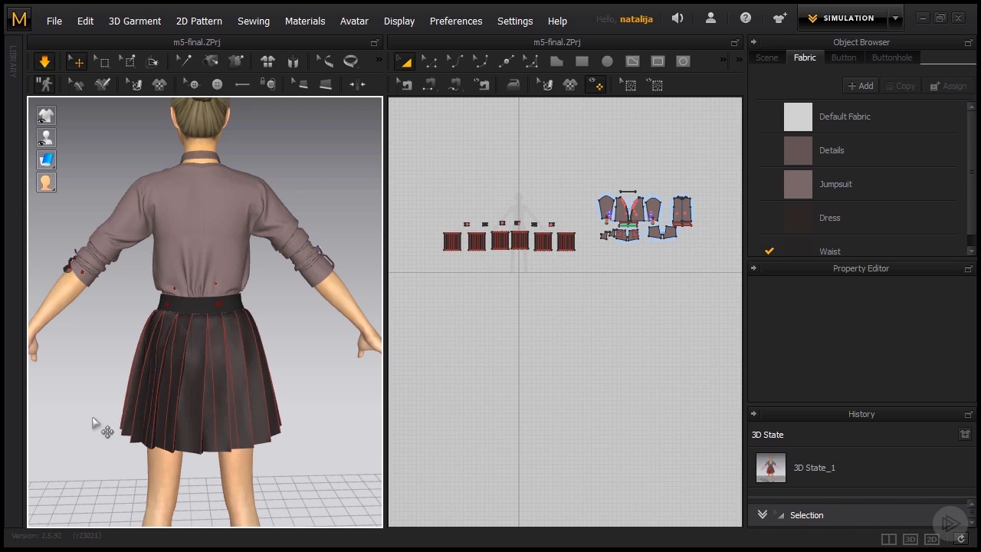
{"action": "right_click_drag", "start_coordinate": [99, 418], "coordinate": [414, 420]}
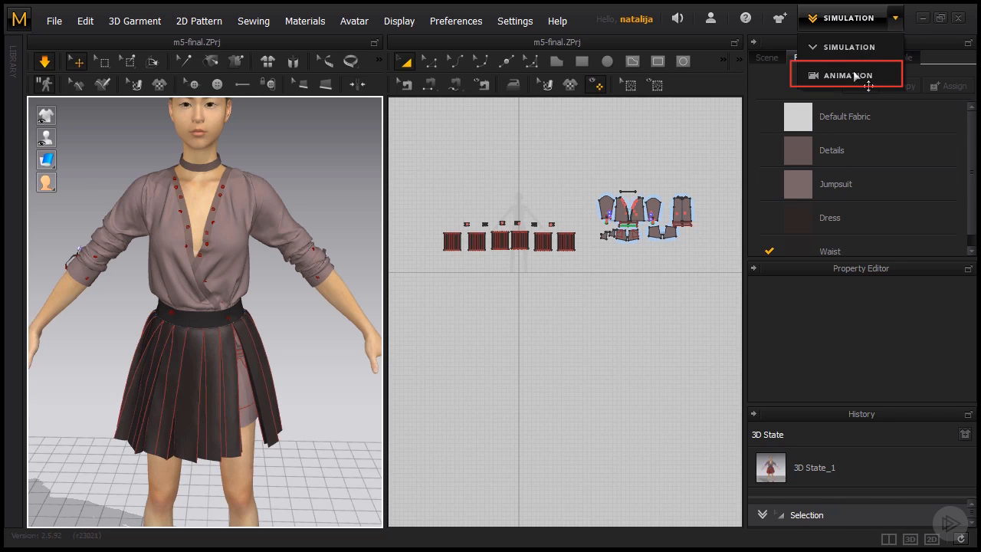
{"action": "left_click", "coordinate": [847, 75]}
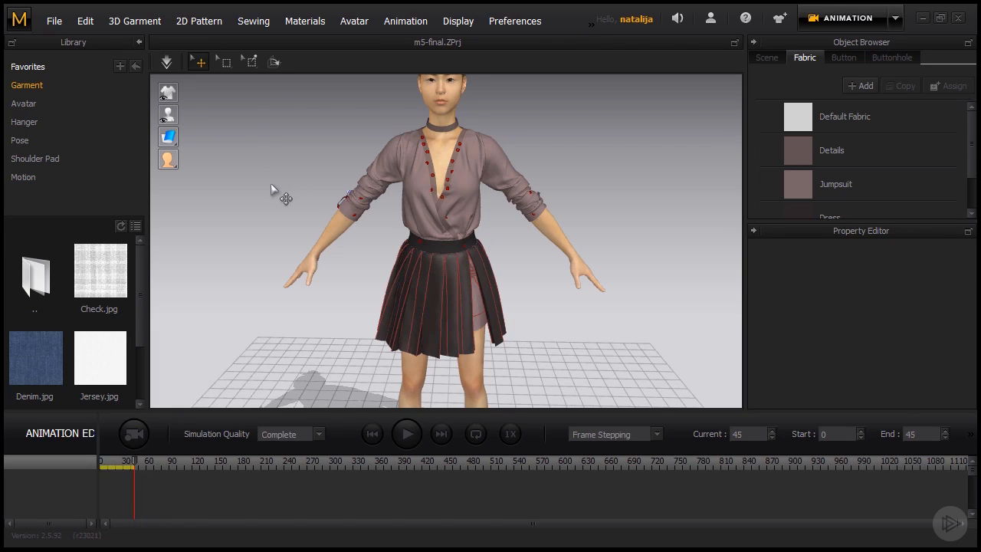
Load the F_A_Type3_05 motion from the Female_A motion library, keeping avatar size with joint rotation and position, start positioning and transition animation enabled.
{"action": "left_click", "coordinate": [33, 180]}
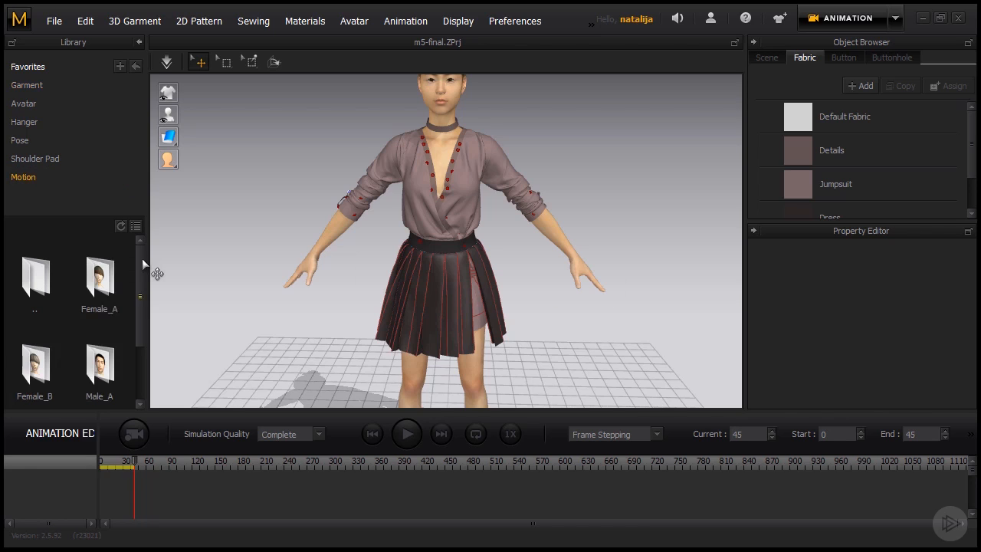
{"action": "mouse_move", "coordinate": [140, 260]}
{"action": "left_mouse_down"}
{"action": "mouse_move", "coordinate": [138, 284]}
{"action": "mouse_move", "coordinate": [146, 257]}
{"action": "left_mouse_up"}
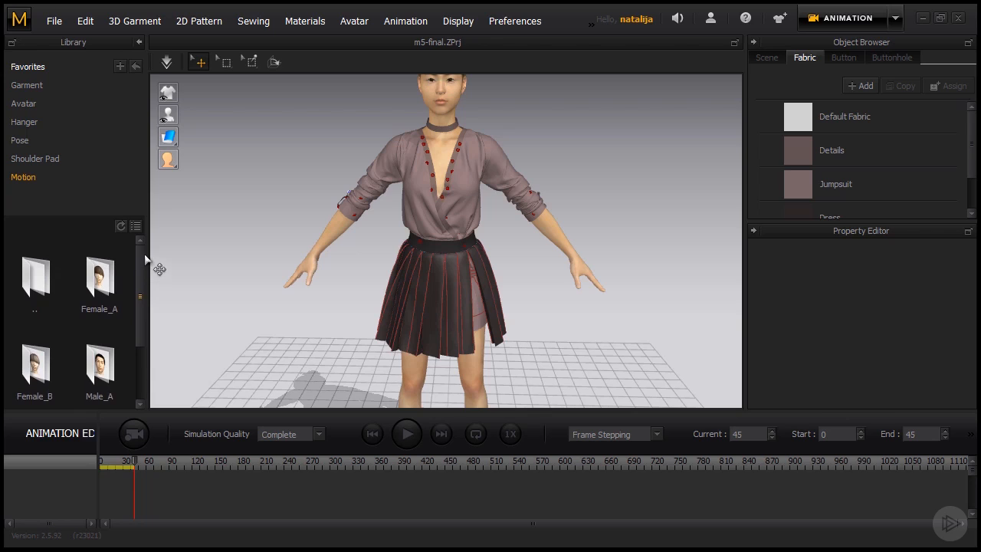
{"action": "double_click", "coordinate": [120, 288]}
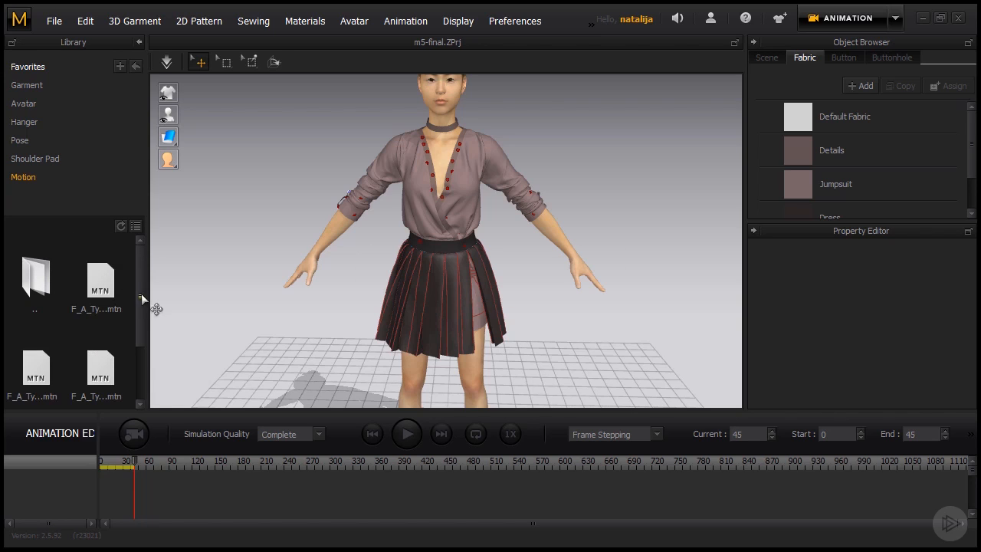
{"action": "left_click_drag", "start_coordinate": [142, 281], "coordinate": [147, 330]}
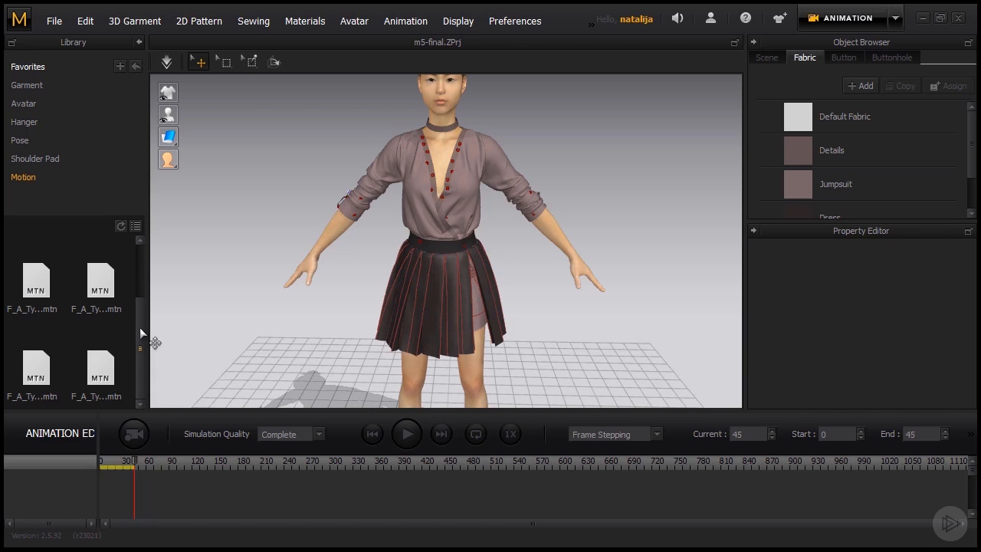
{"action": "double_click", "coordinate": [45, 376]}
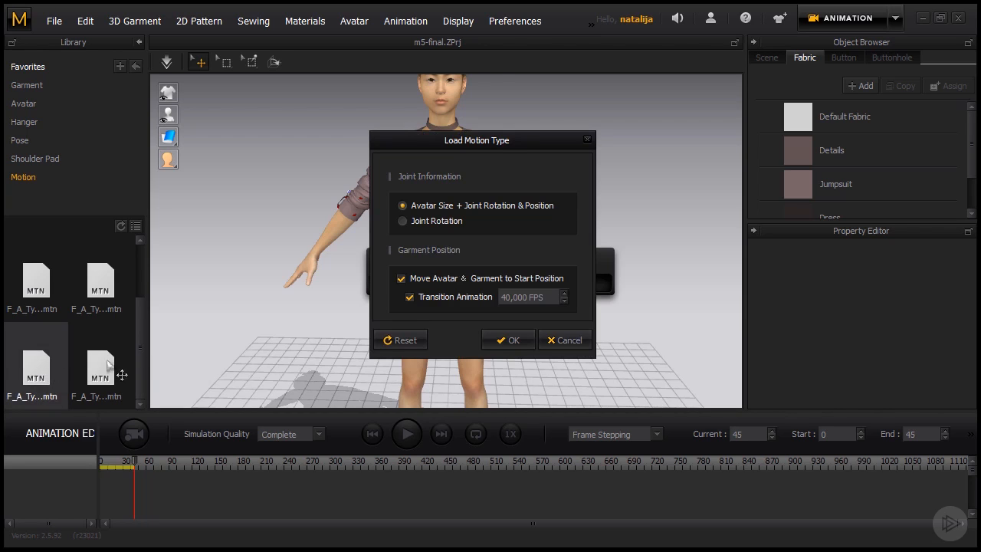
{"action": "left_click_drag", "start_coordinate": [429, 143], "coordinate": [307, 125]}
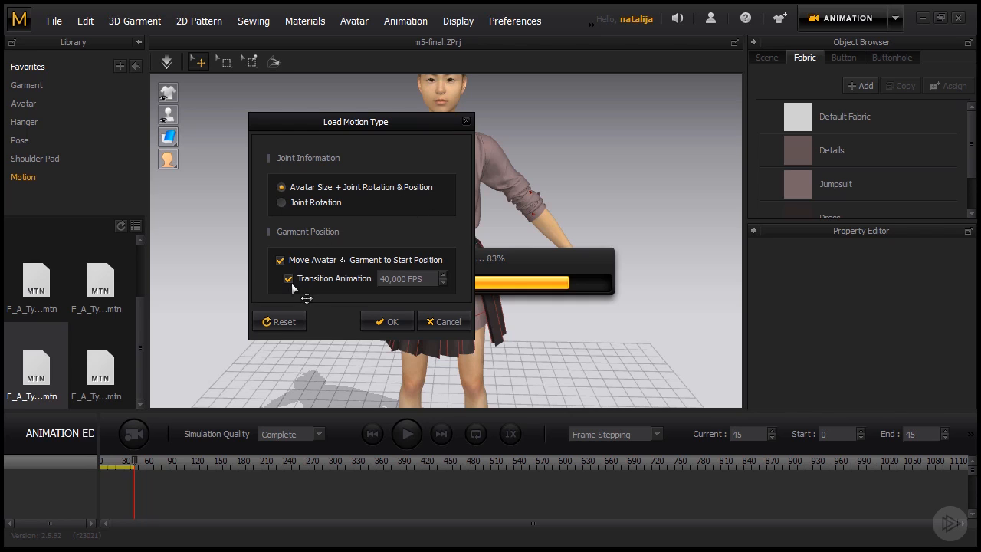
{"action": "left_click", "coordinate": [388, 323]}
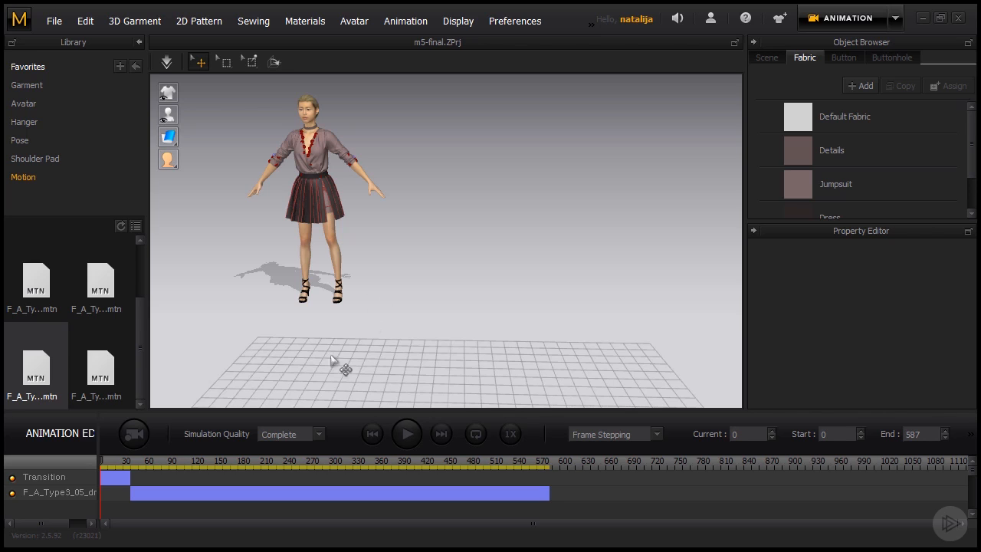
Check the simulation quality options and leave the quality at Complete.
{"action": "left_click", "coordinate": [319, 434]}
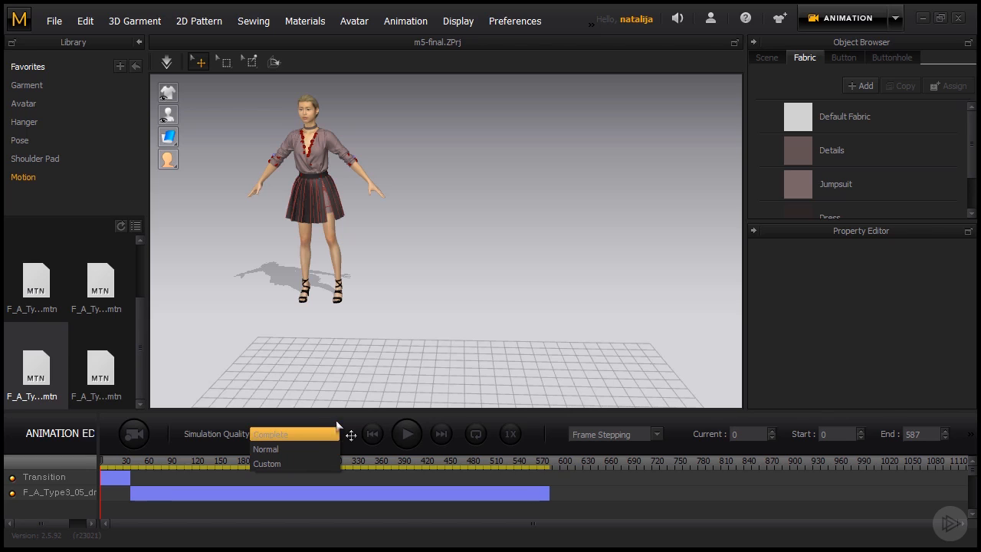
{"action": "left_click", "coordinate": [339, 419]}
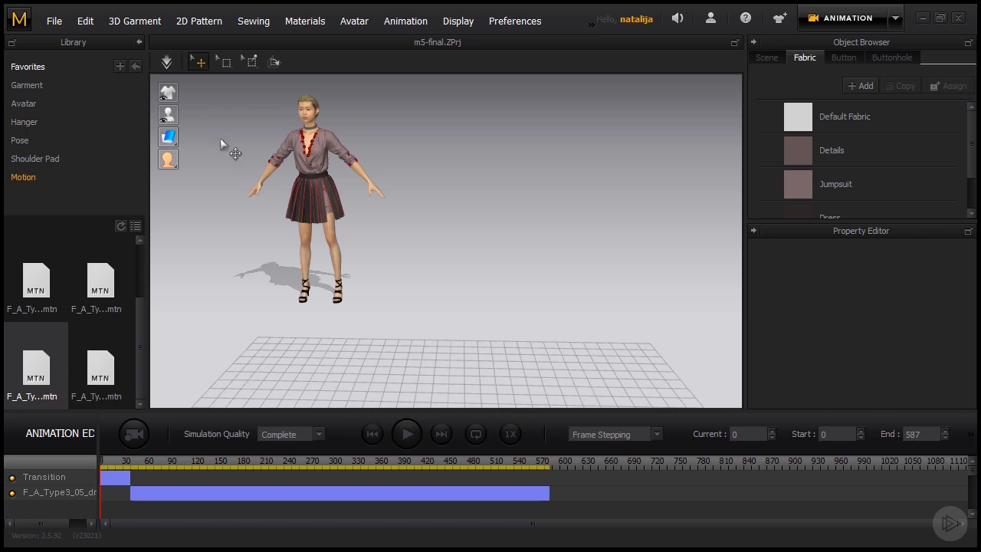
Hide the pins shown on the 3D garment and record the garment simulation over the full motion, frames 0 to 587.
{"action": "mouse_move", "coordinate": [172, 97]}
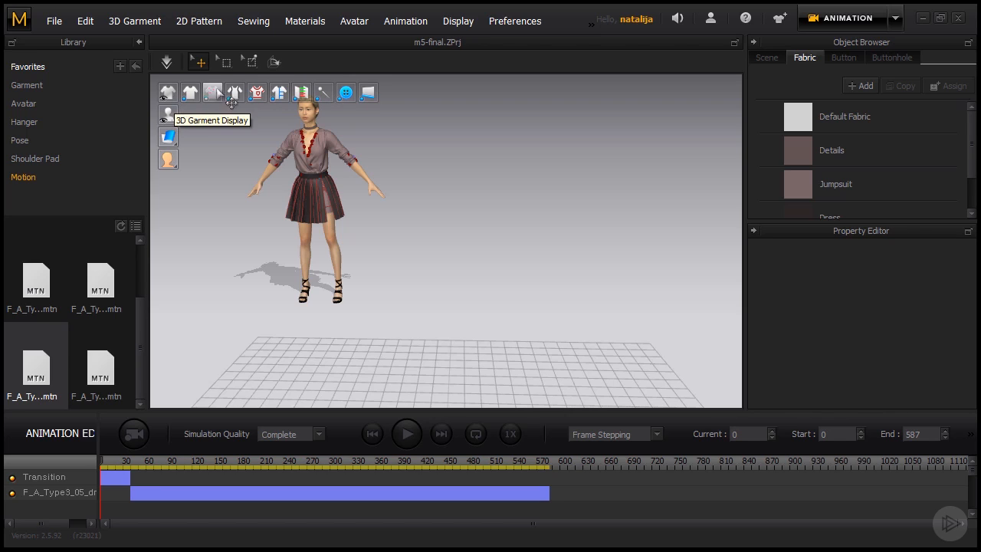
{"action": "left_click", "coordinate": [321, 95]}
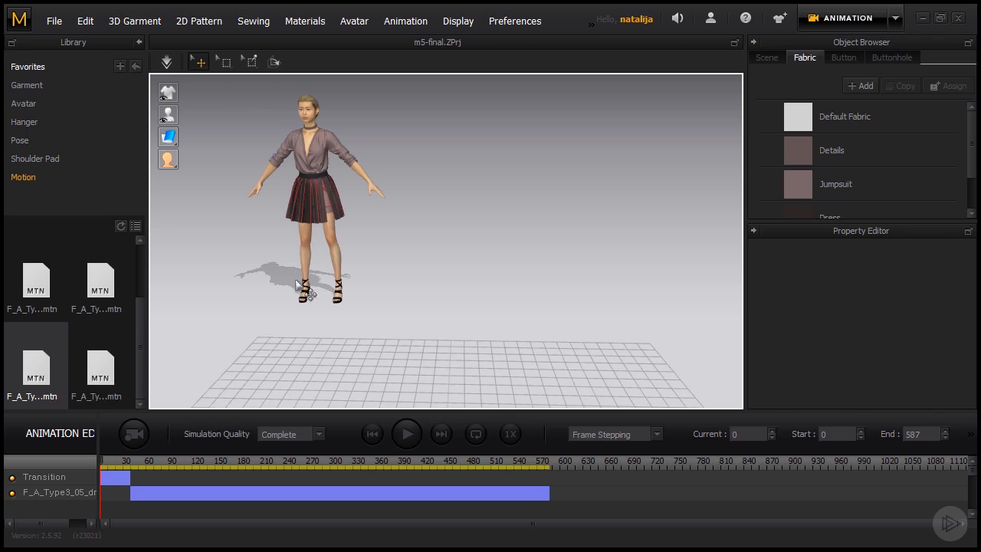
{"action": "left_click", "coordinate": [134, 439]}
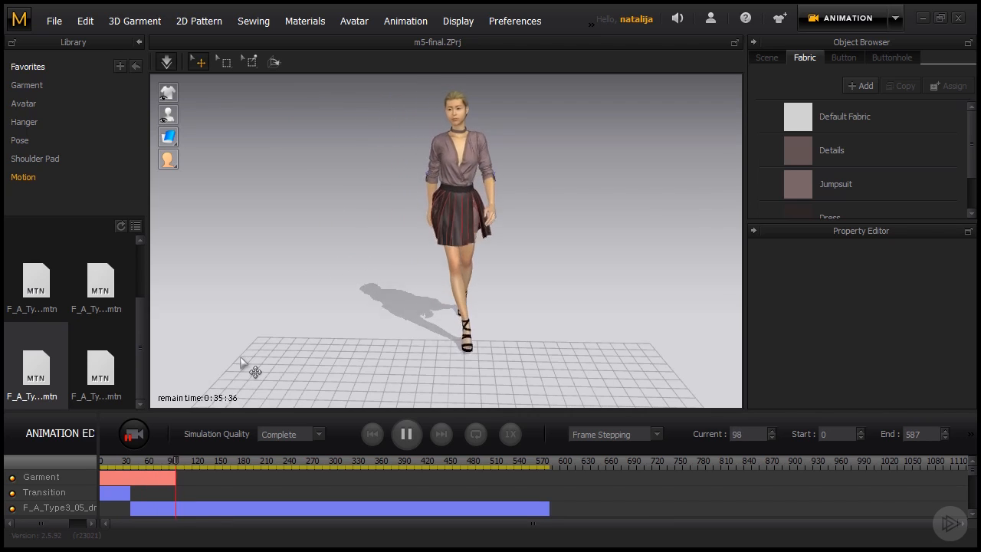
{"action": "left_click", "coordinate": [132, 434]}
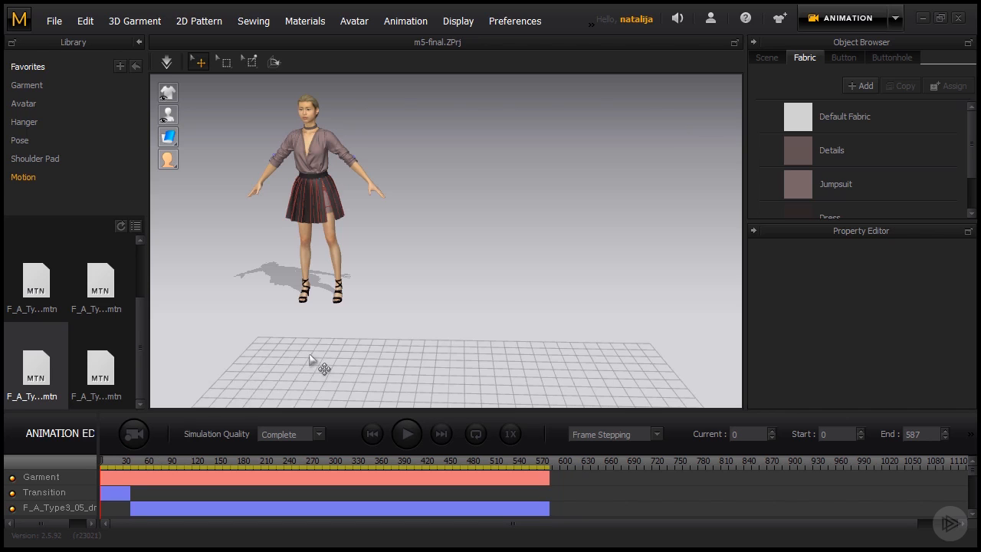
Play back the recorded animation and examine how the outfit moves on the walking and turning avatar.
{"action": "middle_click_drag", "start_coordinate": [309, 354], "coordinate": [273, 321]}
{"action": "right_click_drag", "start_coordinate": [273, 320], "coordinate": [319, 345]}
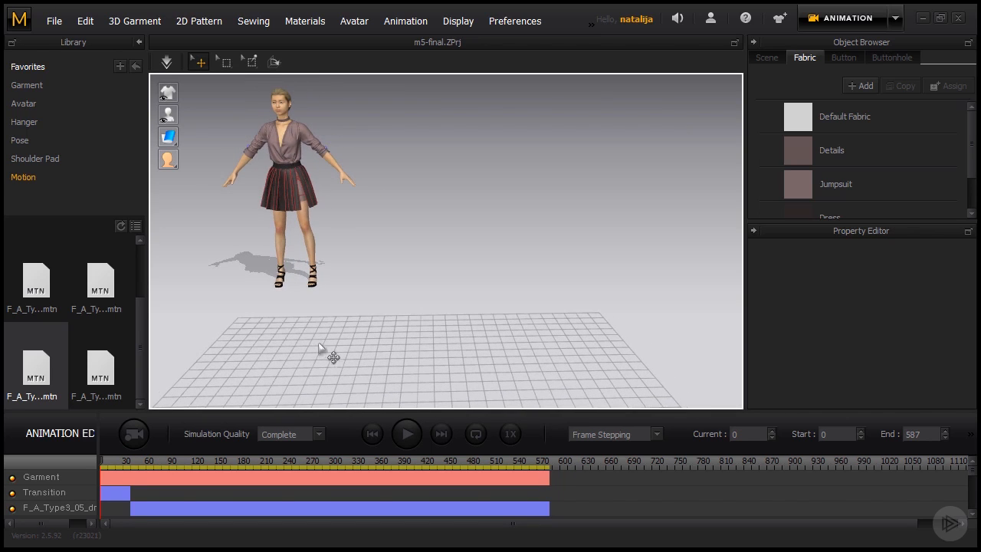
{"action": "left_click", "coordinate": [405, 432]}
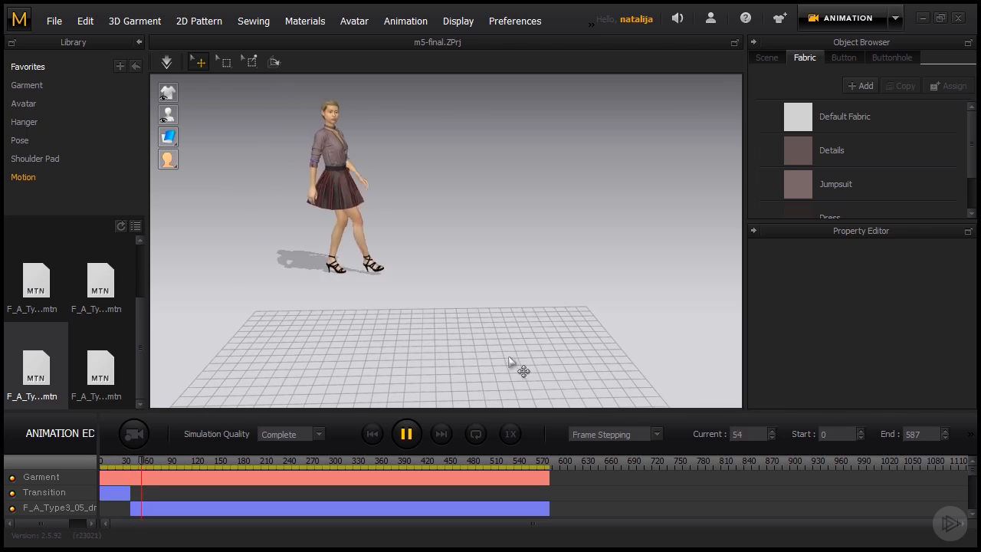
{"action": "middle_click_drag", "start_coordinate": [509, 362], "coordinate": [499, 335]}
{"action": "scroll", "coordinate": [537, 331], "scroll_direction": "up", "scroll_amount": 1}
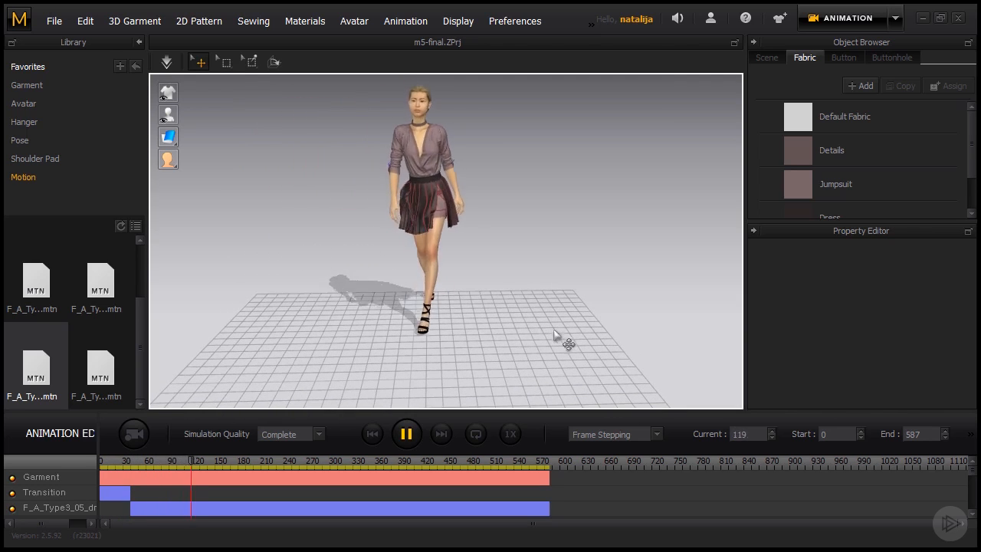
{"action": "scroll", "coordinate": [565, 331], "scroll_direction": "up", "scroll_amount": 2}
{"action": "scroll", "coordinate": [565, 331], "scroll_direction": "up", "scroll_amount": 2}
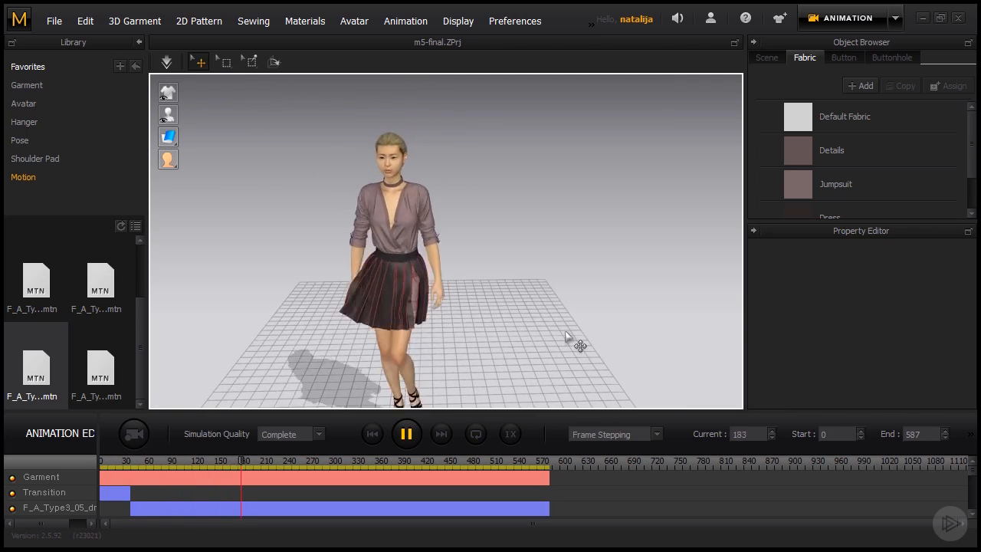
{"action": "scroll", "coordinate": [565, 331], "scroll_direction": "up", "scroll_amount": 3}
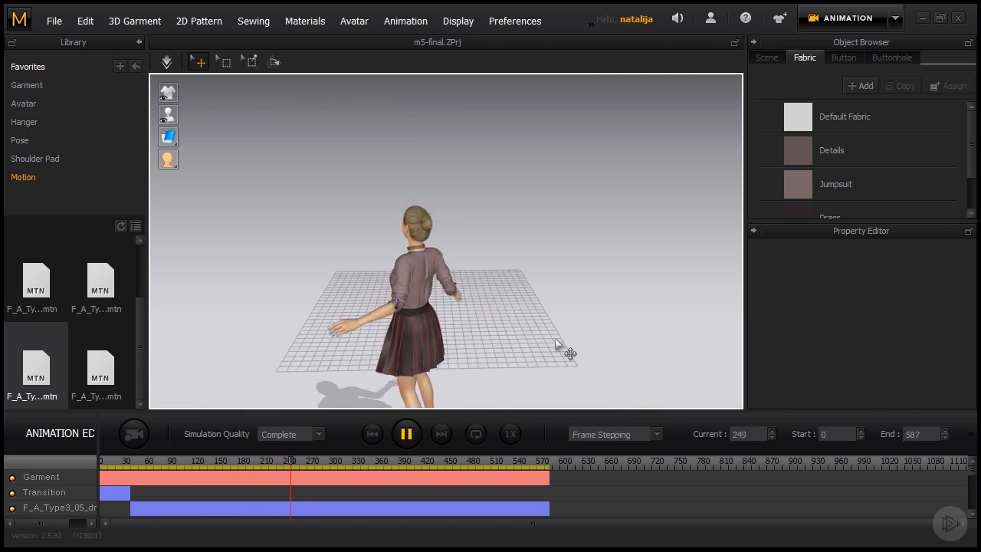
{"action": "right_click_drag", "start_coordinate": [556, 339], "coordinate": [554, 326]}
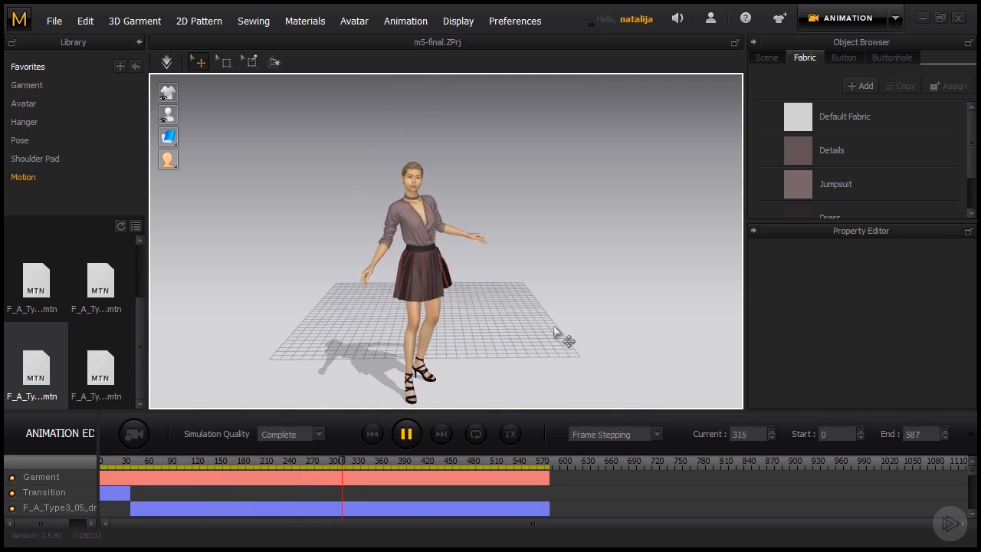